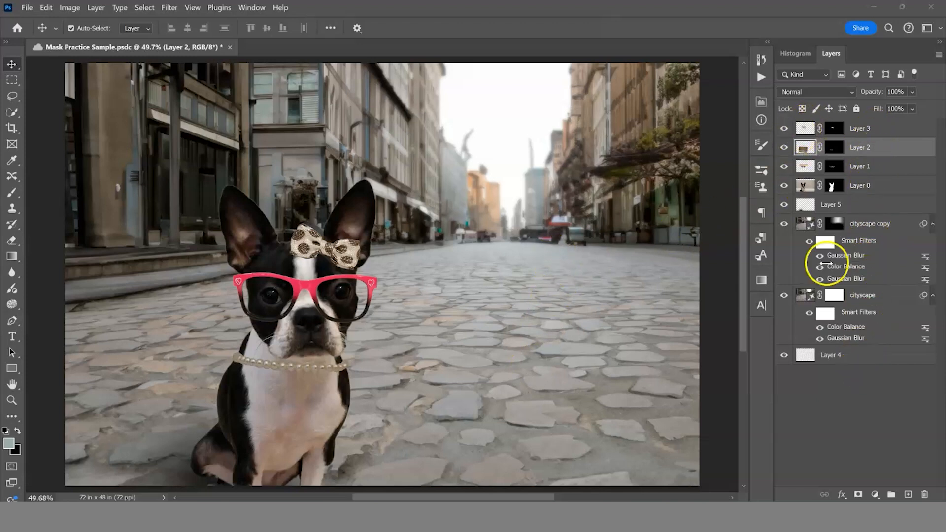
Hide and show Layer 0 to examine which part of the street composite it contributes.
click(785, 187)
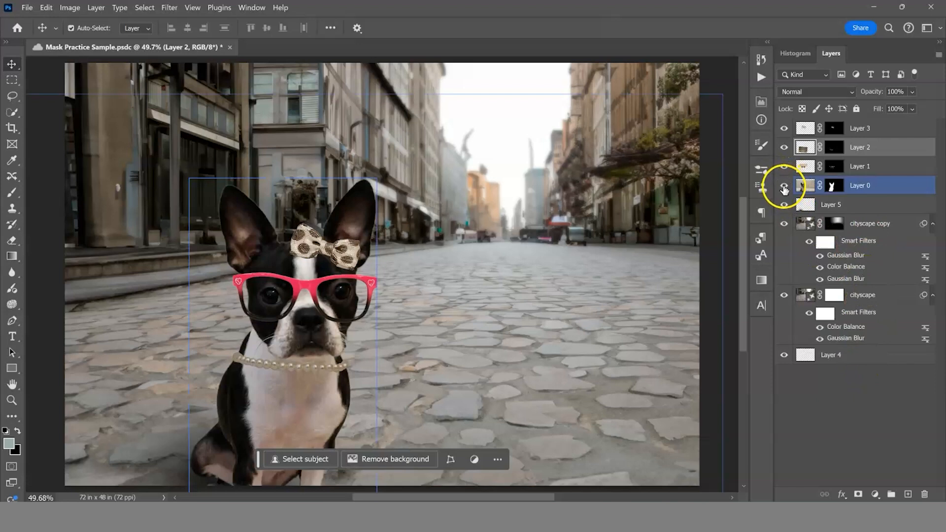
click(784, 187)
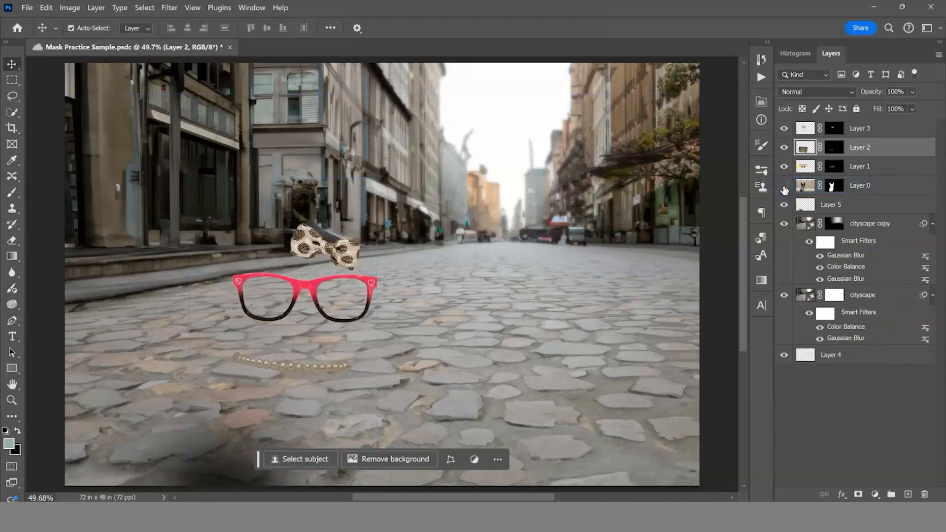
click(784, 187)
click(784, 187)
click(784, 186)
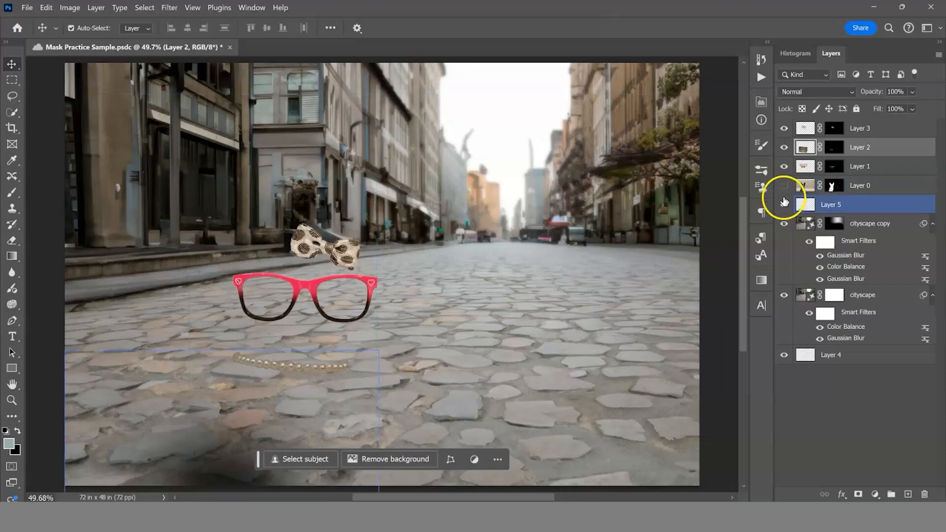
click(784, 186)
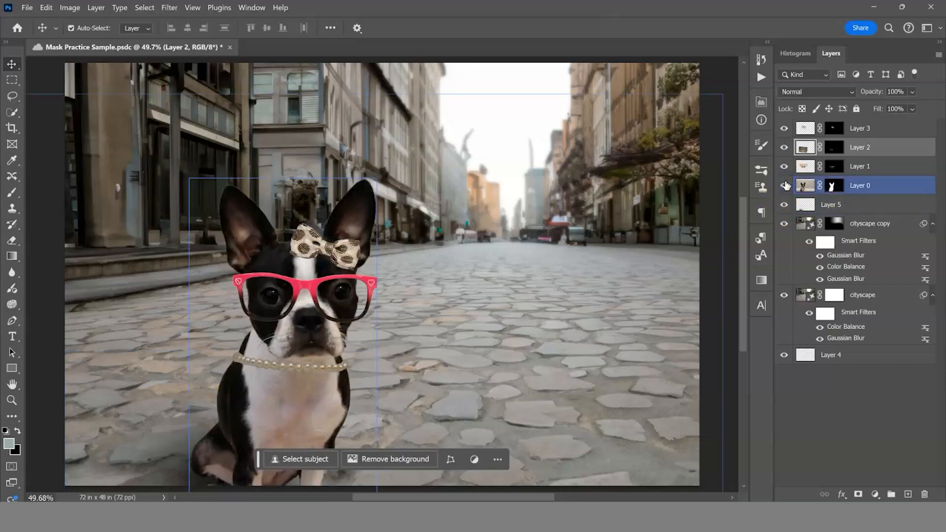
Hide and show Layer 1 and Layer 2 to examine the accessories they hold.
click(783, 167)
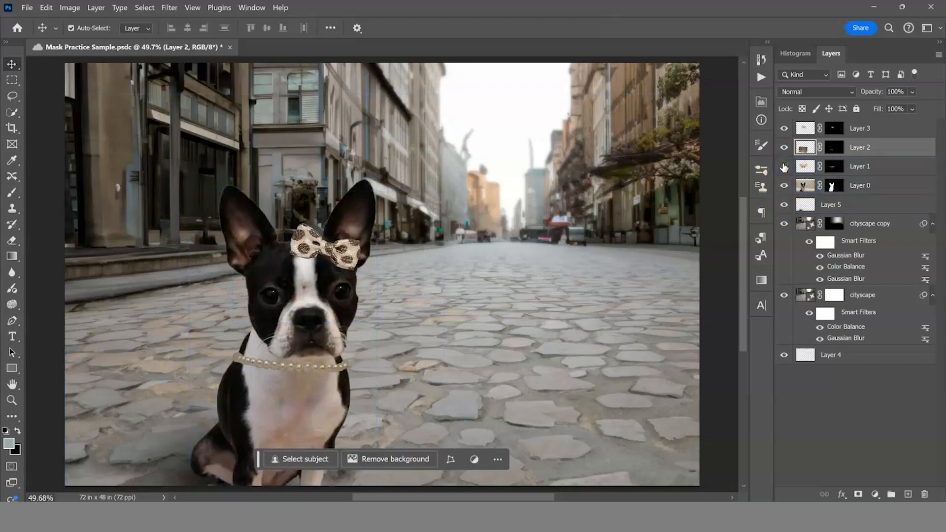
click(783, 167)
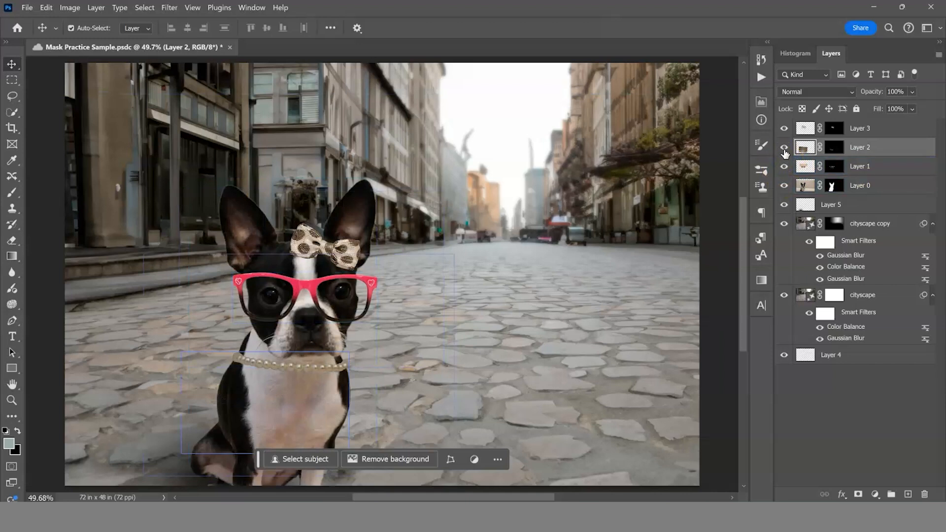
click(783, 148)
click(784, 148)
drag(854, 154, 835, 178)
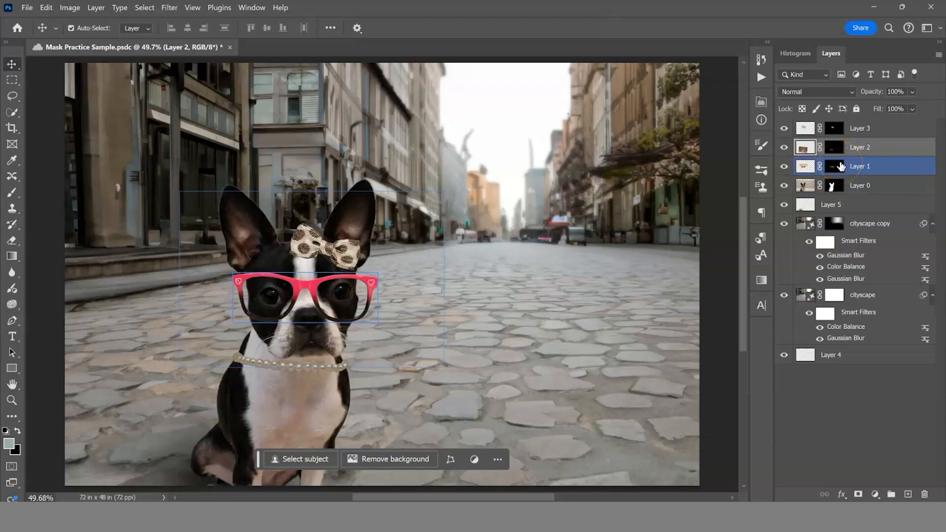
drag(839, 168, 791, 144)
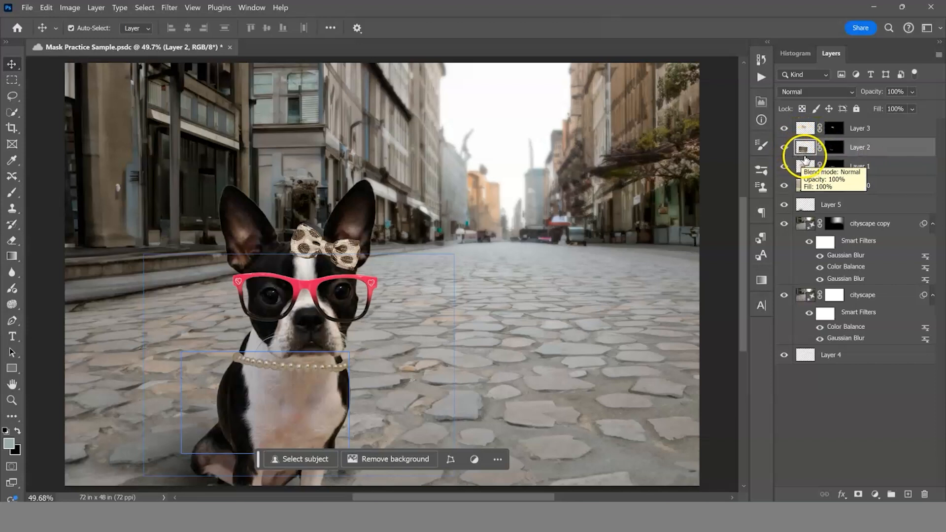
click(817, 137)
click(801, 145)
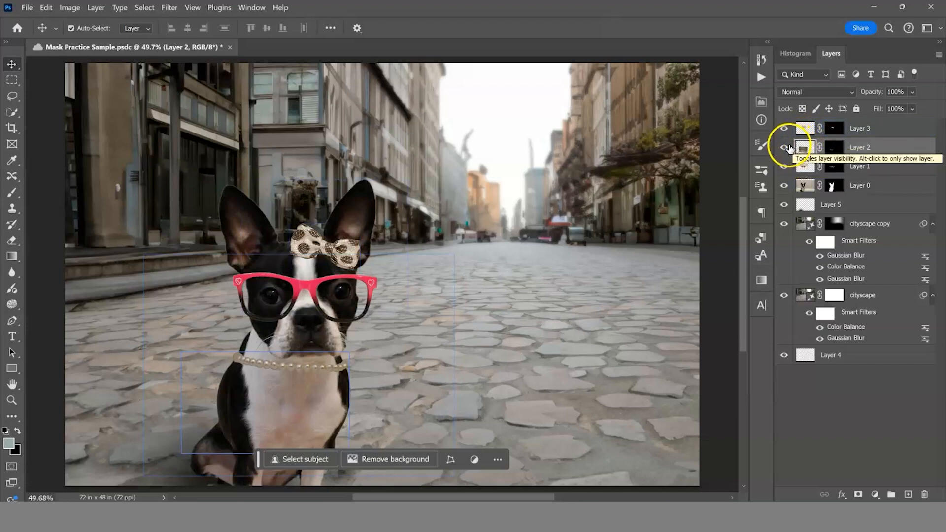
click(812, 162)
click(801, 153)
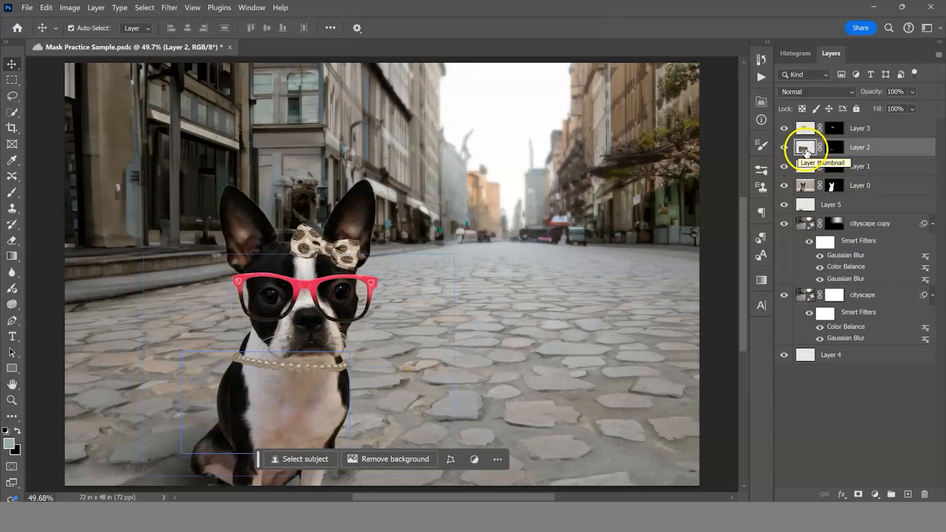
Activate Layer 2's mask and then Layer 1's image thumbnail to compare the mask and image editing targets.
click(831, 149)
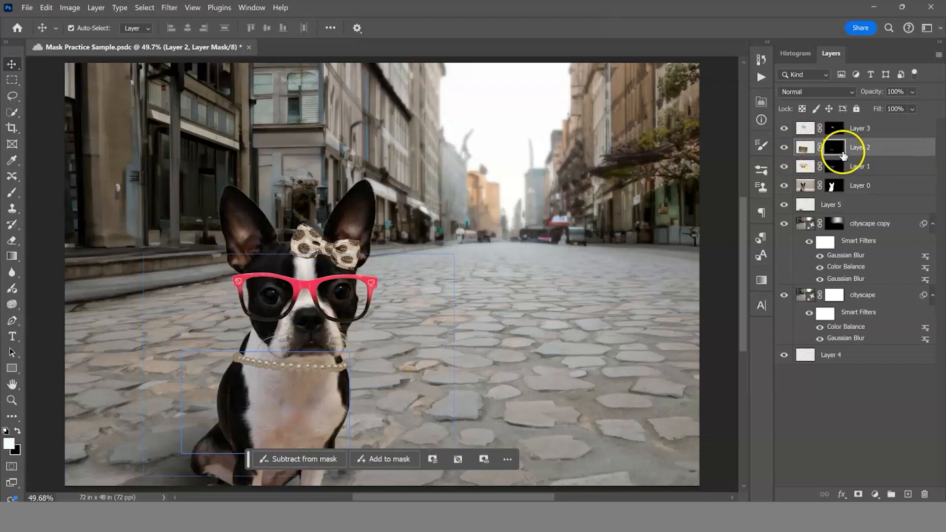
click(829, 160)
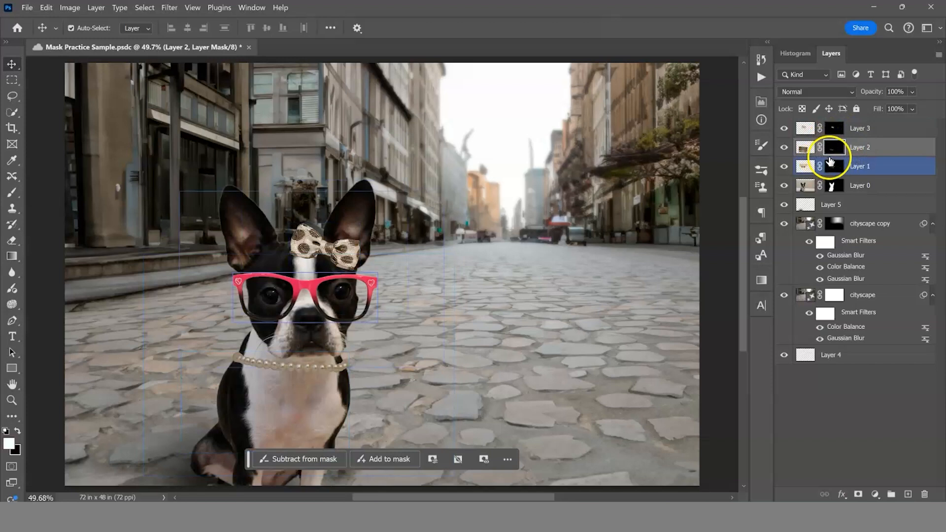
click(825, 146)
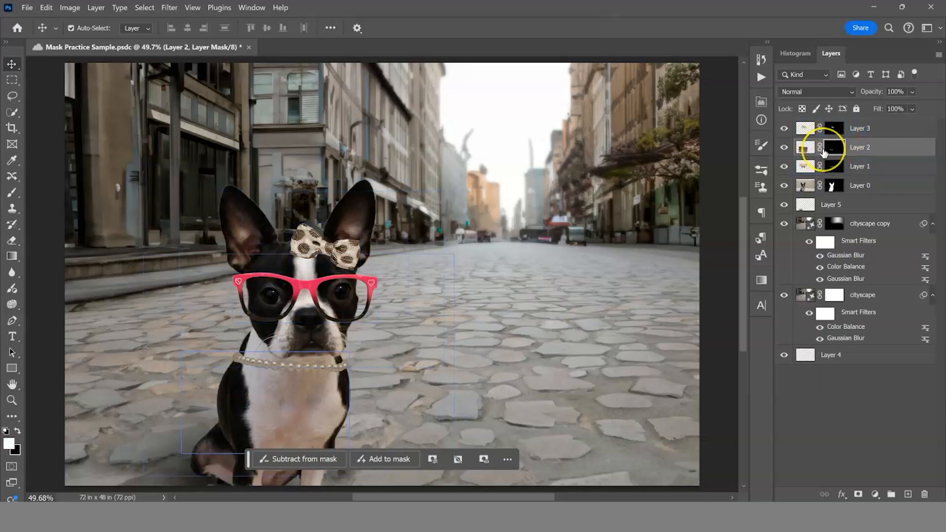
click(799, 168)
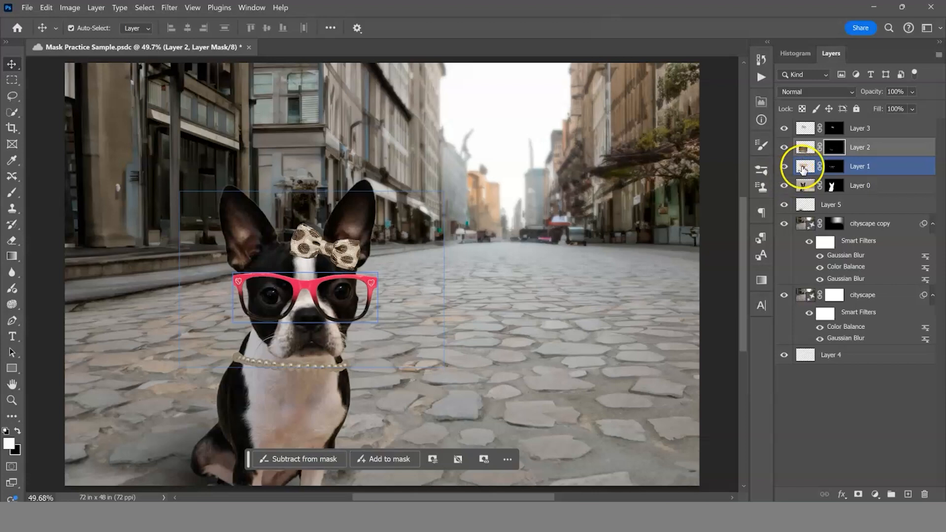
click(802, 168)
drag(803, 170, 845, 173)
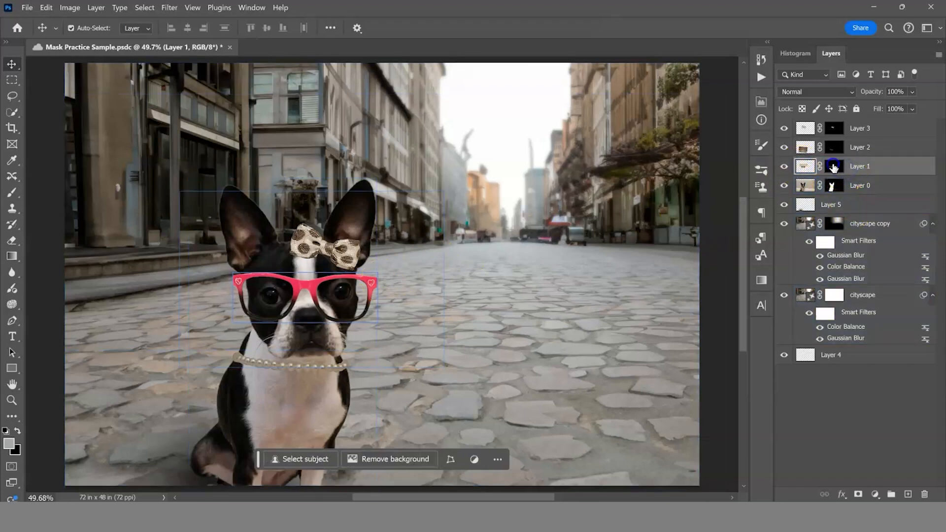
Paint white on Layer 1's mask around the glasses with a soft 1200 px brush, and undo the painting.
click(833, 168)
click(549, 212)
click(229, 352)
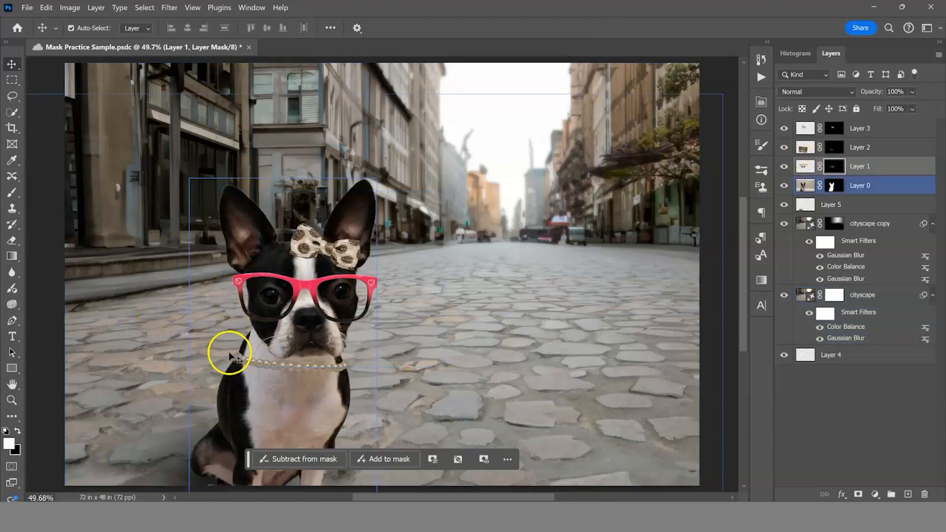
key(b)
mouse_move(338, 289)
mouse_down()
mouse_move(438, 224)
mouse_move(331, 308)
mouse_up()
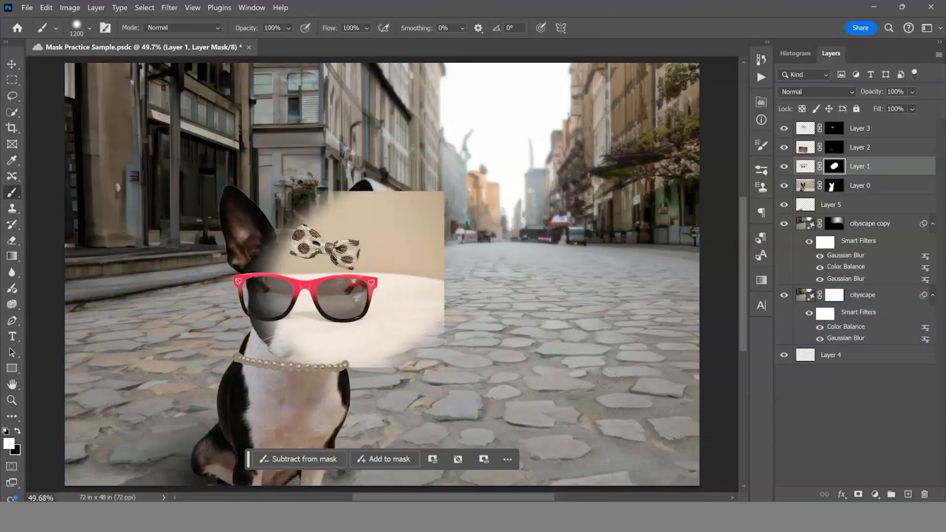
click(19, 427)
mouse_move(382, 317)
mouse_down()
mouse_move(413, 290)
mouse_move(306, 350)
mouse_move(467, 213)
mouse_up()
drag(344, 210, 291, 289)
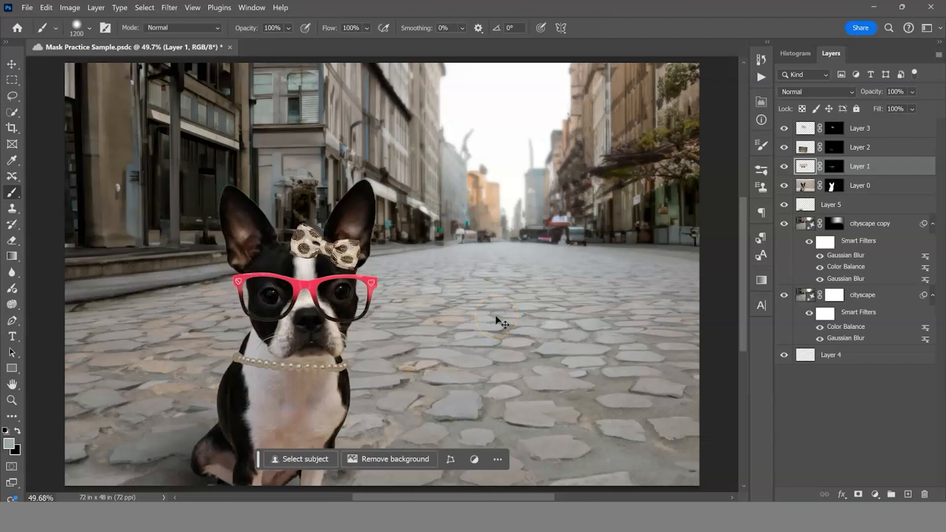
Paint grey-blue over the glasses on Layer 1's image content with the 1200 px brush.
click(834, 168)
click(805, 168)
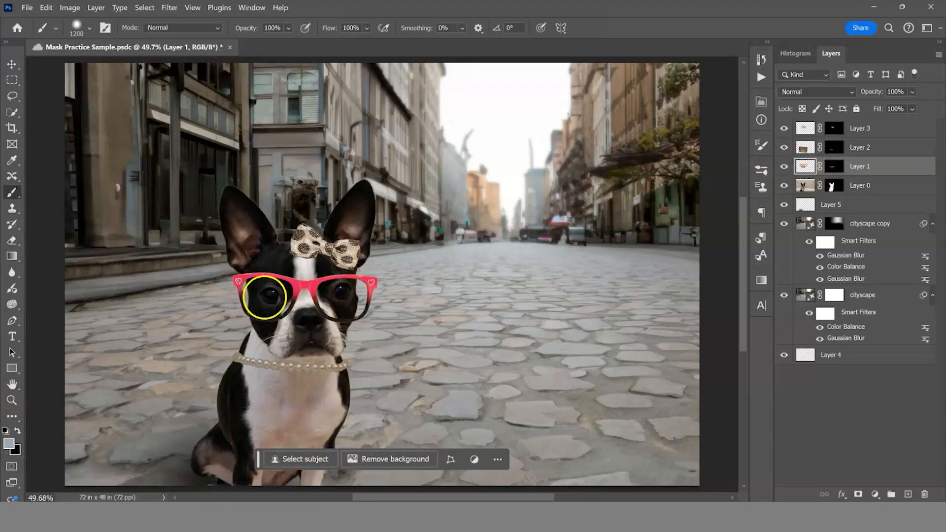
drag(355, 281, 157, 327)
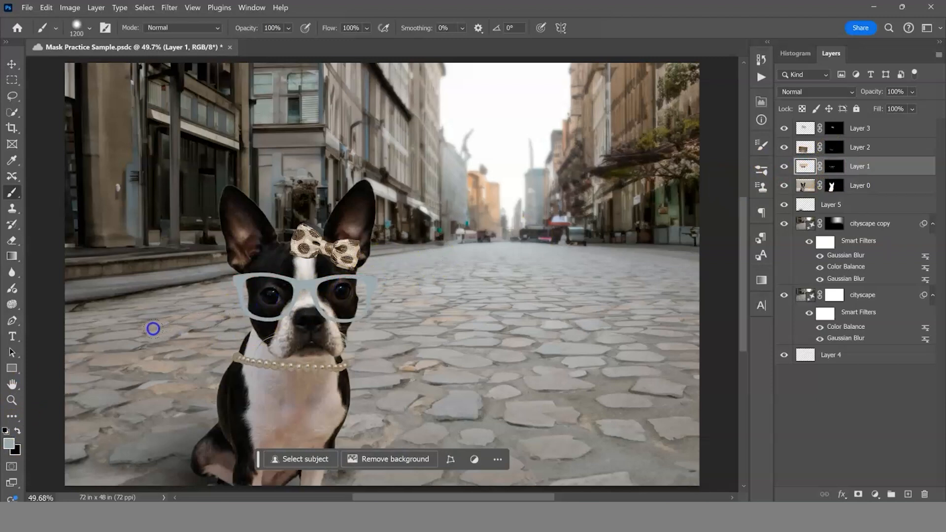
click(513, 295)
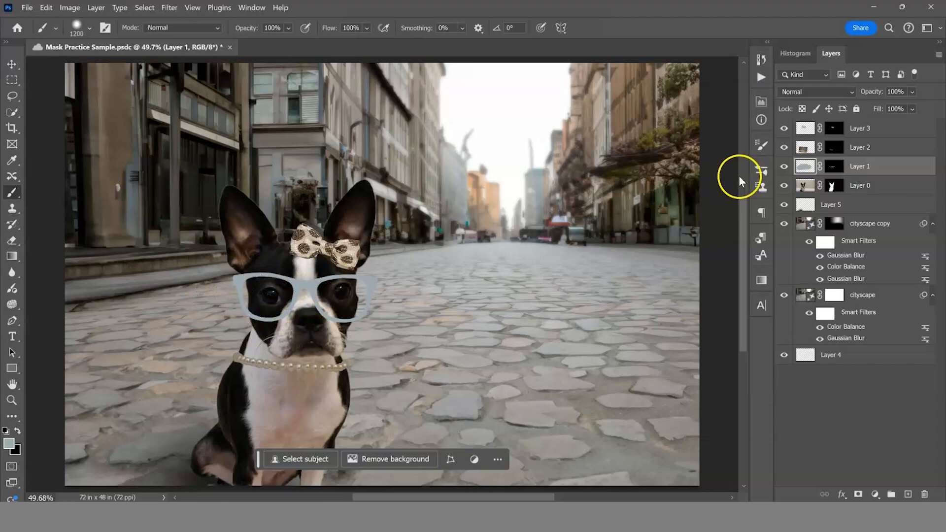
Paint white on Layer 1's mask around the glasses, and undo both the mask and image painting.
click(833, 170)
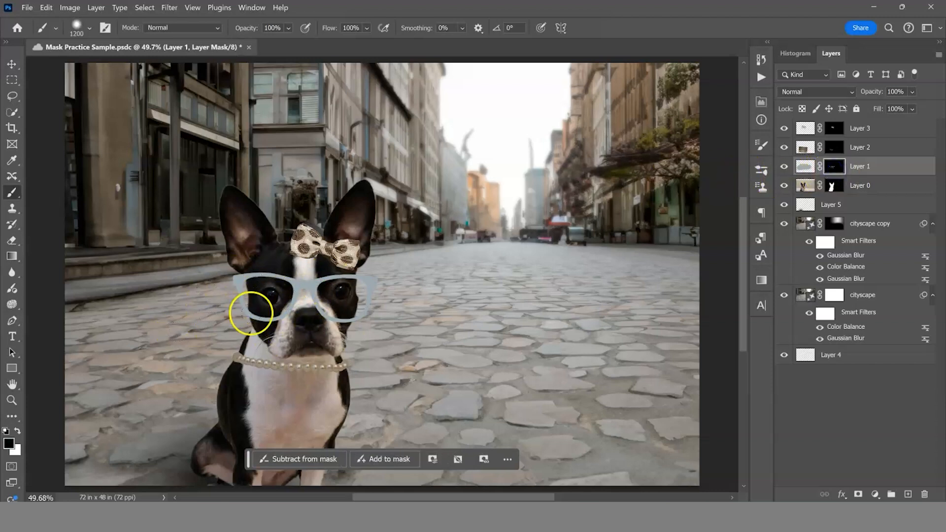
mouse_move(401, 288)
mouse_down()
mouse_move(244, 302)
mouse_move(207, 259)
mouse_move(332, 315)
mouse_move(542, 314)
mouse_up()
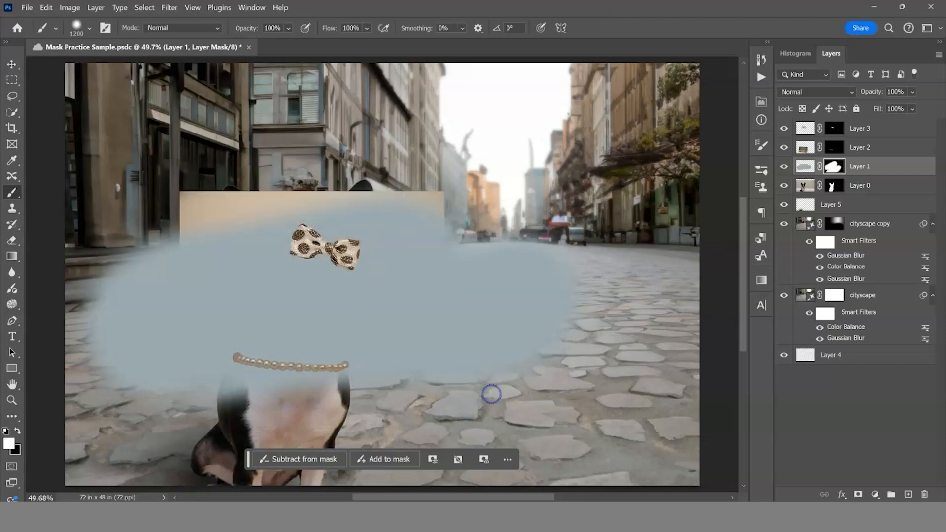
key(ctrl+z)
key(ctrl+z)
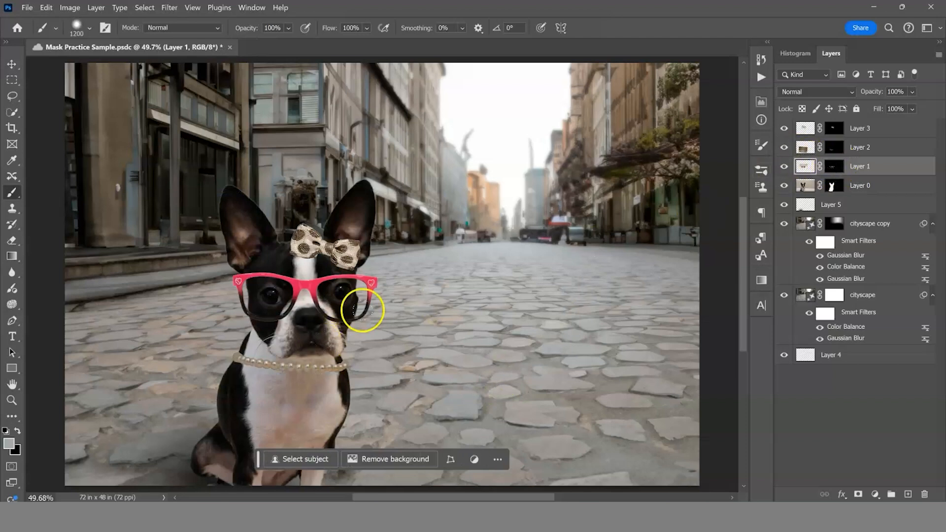
Unlink the mask from Layer 1's image and move the glasses image slightly beneath it with the Move tool.
click(834, 169)
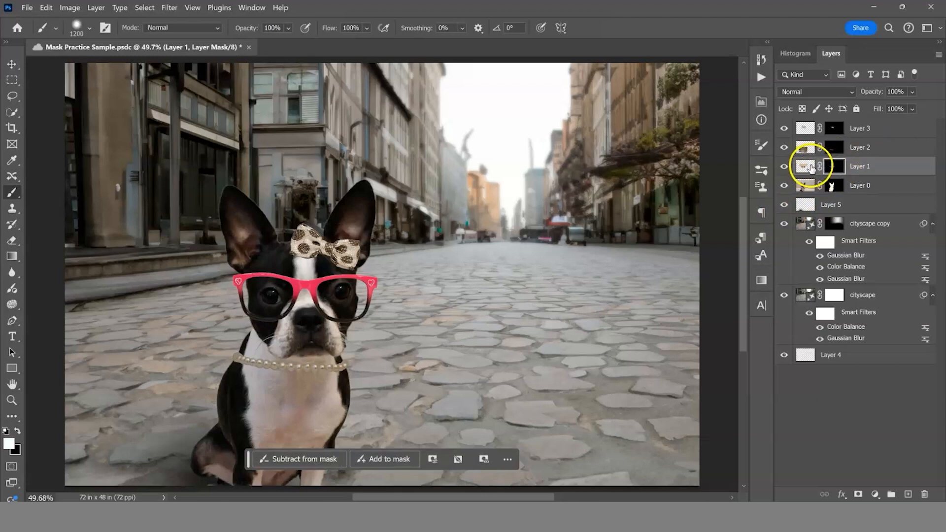
click(810, 168)
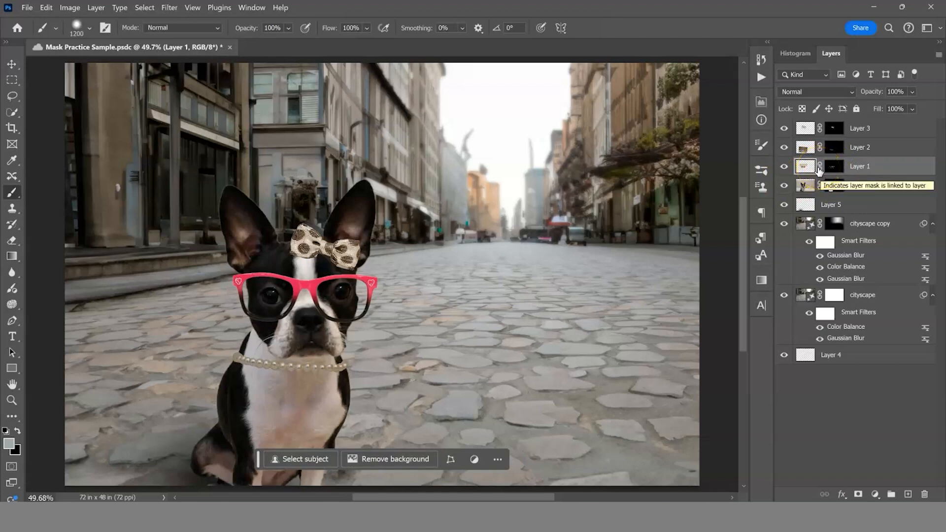
click(818, 167)
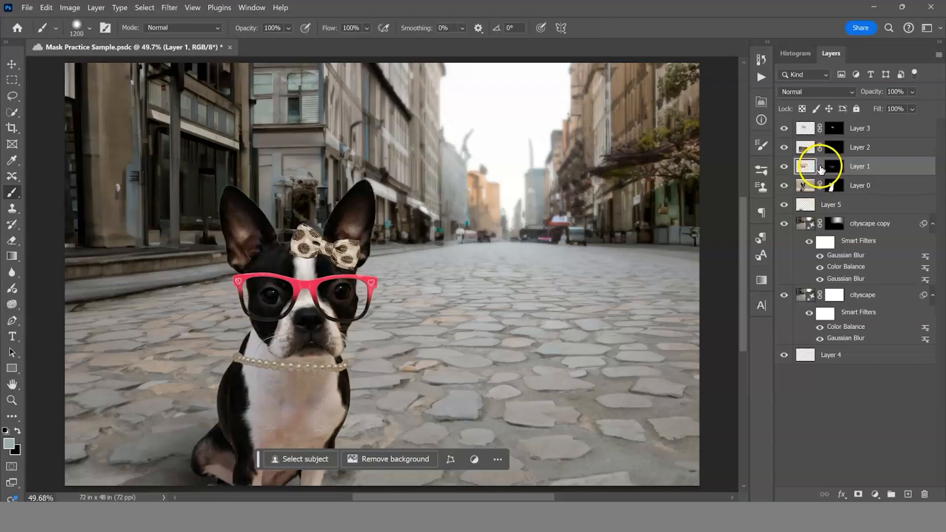
click(10, 65)
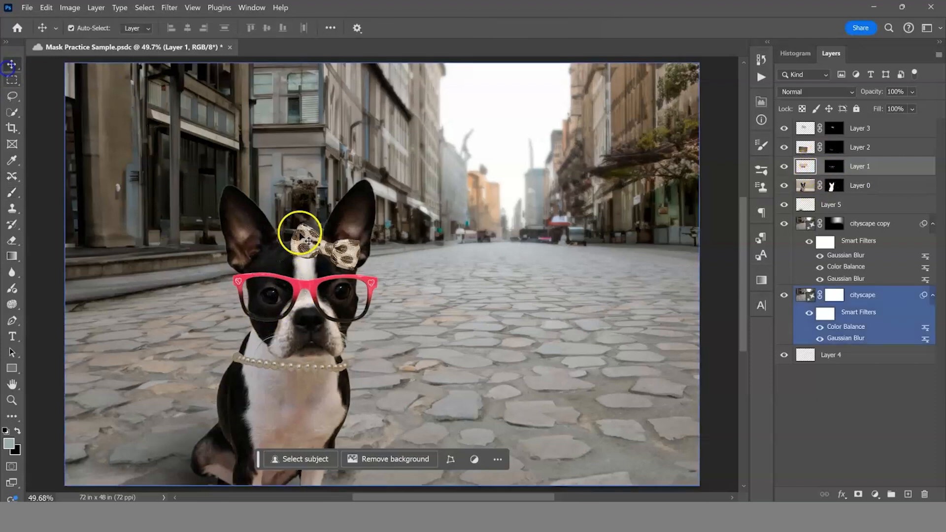
mouse_move(312, 285)
mouse_down()
mouse_move(337, 260)
mouse_move(378, 259)
mouse_move(386, 316)
mouse_move(340, 340)
mouse_move(232, 313)
mouse_move(228, 270)
mouse_move(295, 274)
mouse_move(285, 296)
mouse_move(329, 261)
mouse_move(301, 270)
mouse_move(305, 282)
mouse_up()
Try moving the masked dog on Layer 0 to the right across the street, and undo the moves.
drag(530, 241, 667, 232)
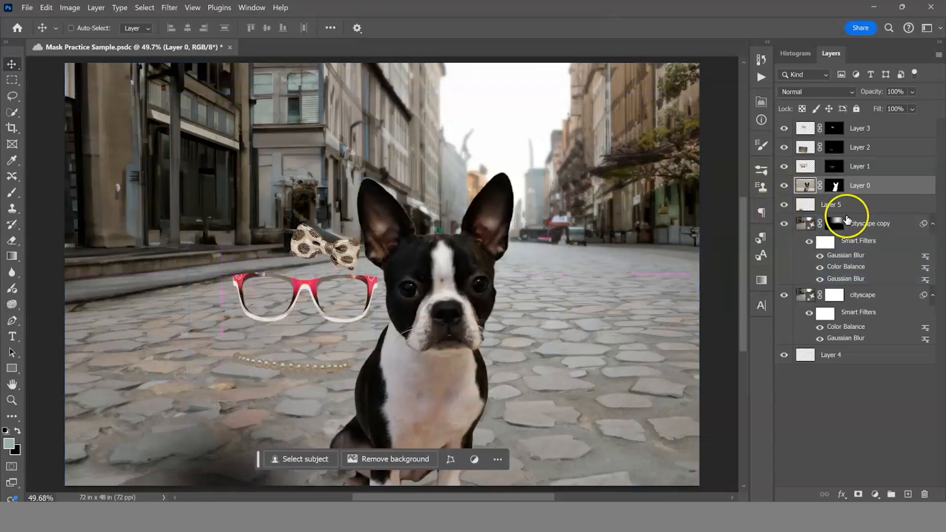
key(ctrl+z)
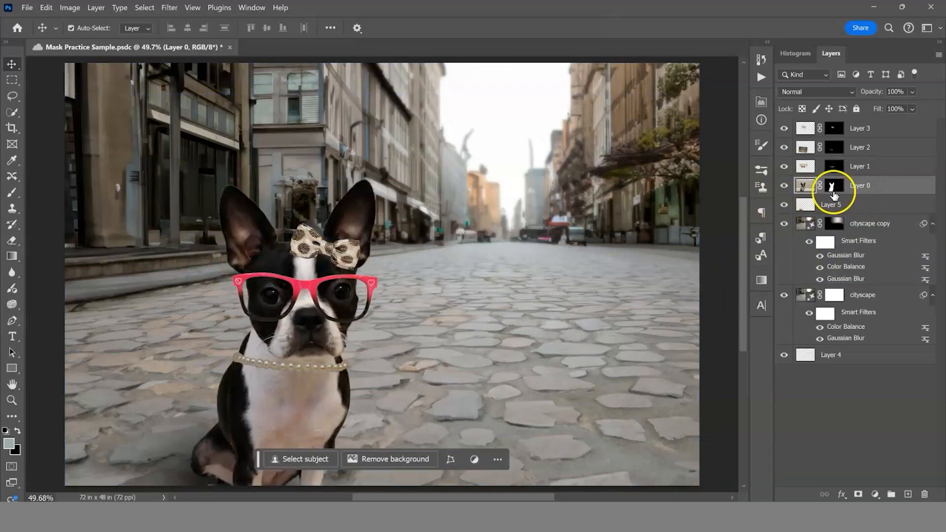
Try shifting Layer 1's unlinked mask over the glasses, and restore its position and its link to the image.
click(833, 186)
drag(833, 186, 834, 171)
drag(331, 291, 349, 285)
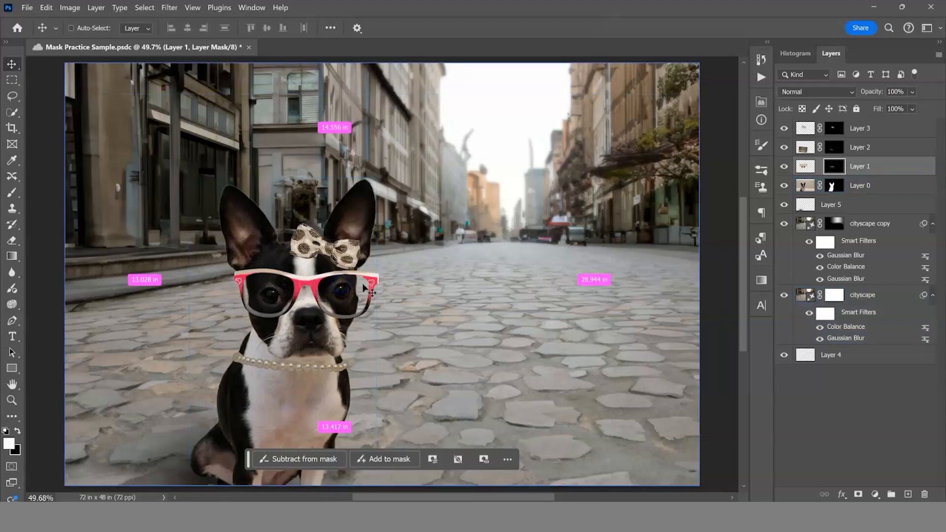
click(820, 166)
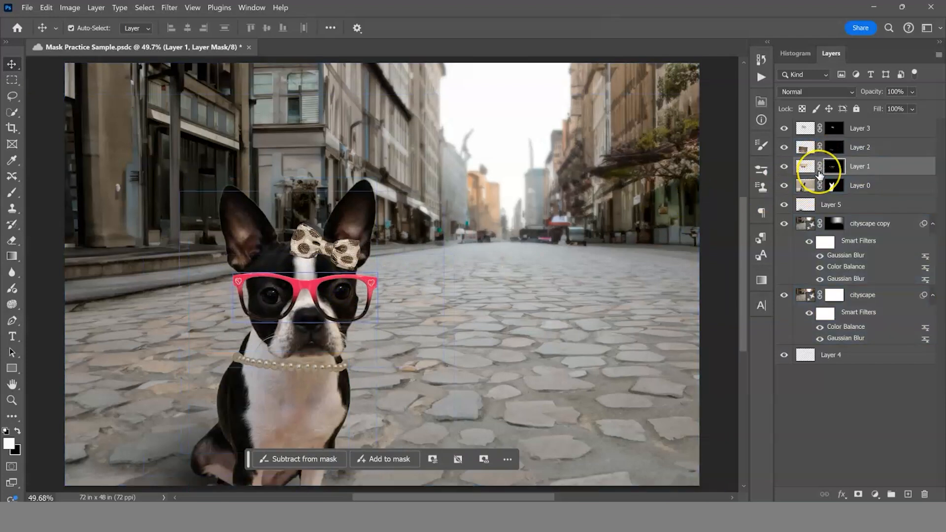
Switch to the Mask Practice assignment in the browser and open the dog photo _MG_7746.JPG in Google Drive.
mouse_move(561, 483)
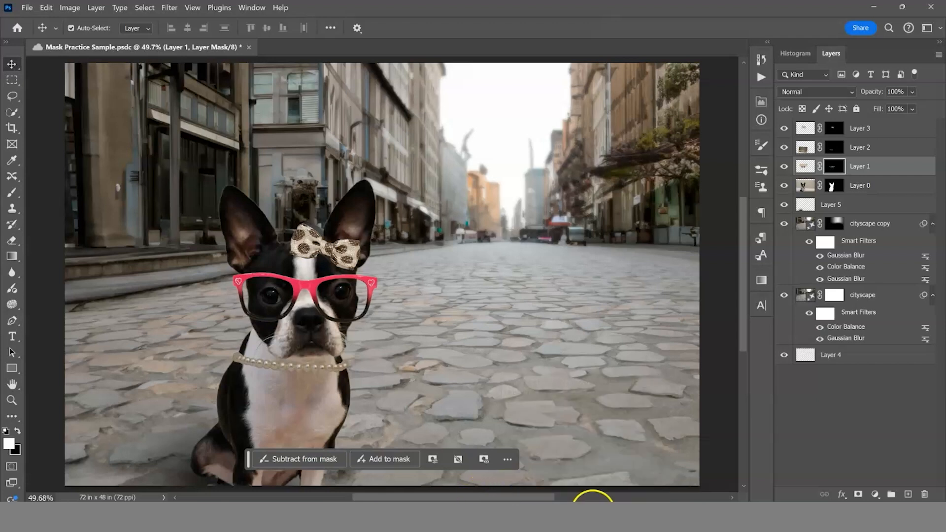
click(694, 499)
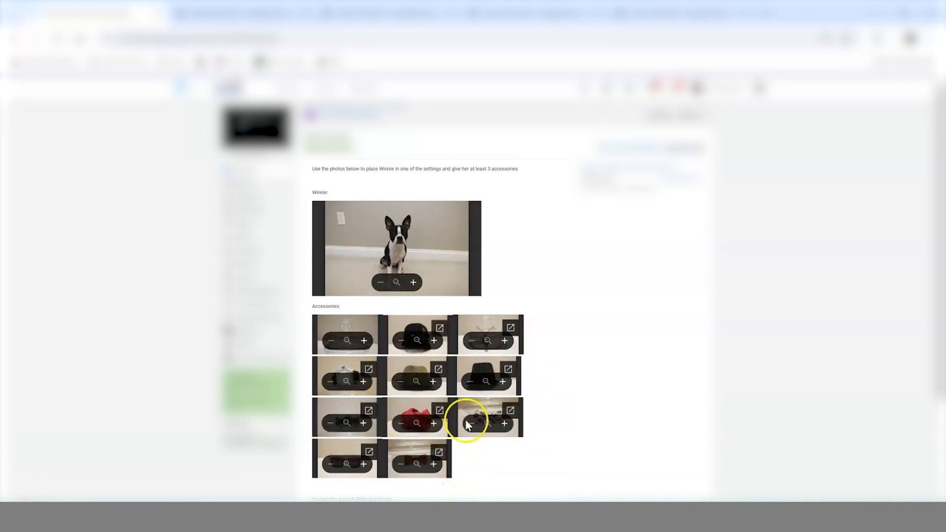
click(468, 216)
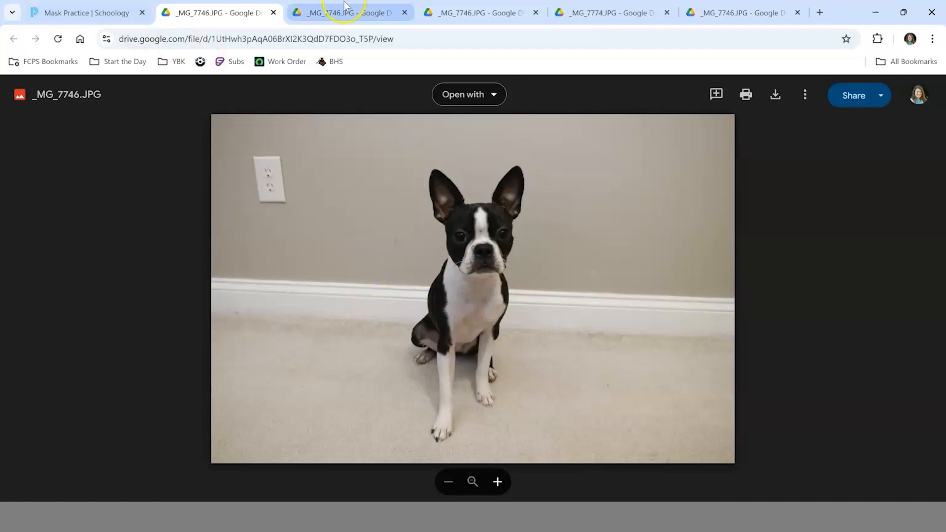
View the dog photo _MG_7746.JPG and the sunglasses photo _MG_7774.JPG in Google Drive.
click(320, 17)
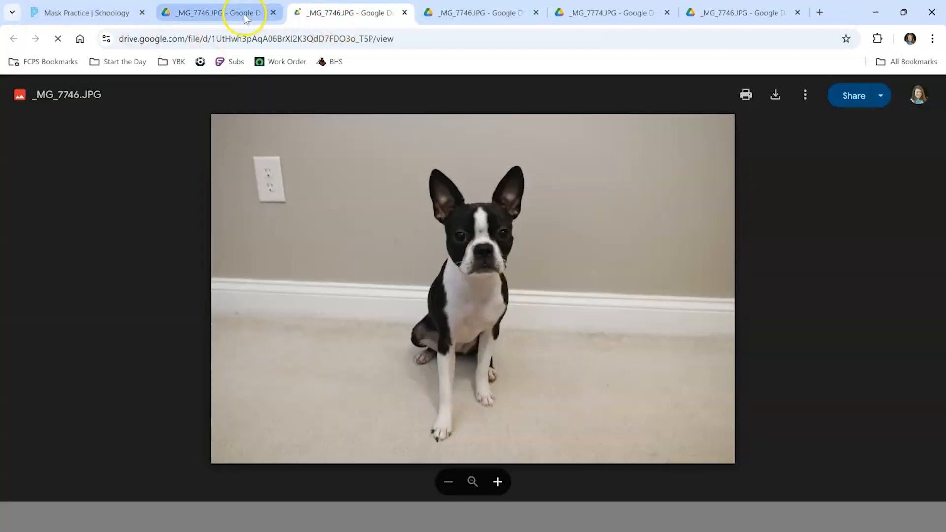
click(561, 10)
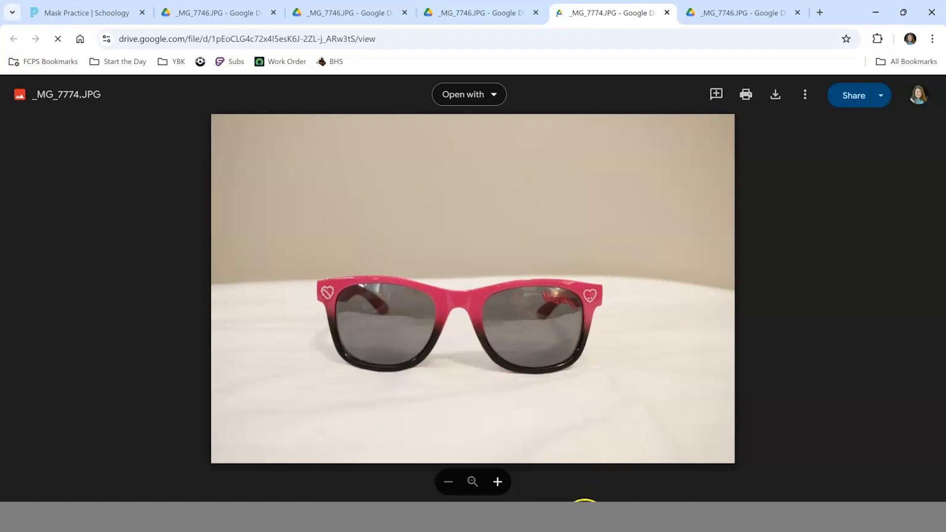
Switch to Photoshop, and save and close the Mask Practice Sample document.
click(588, 502)
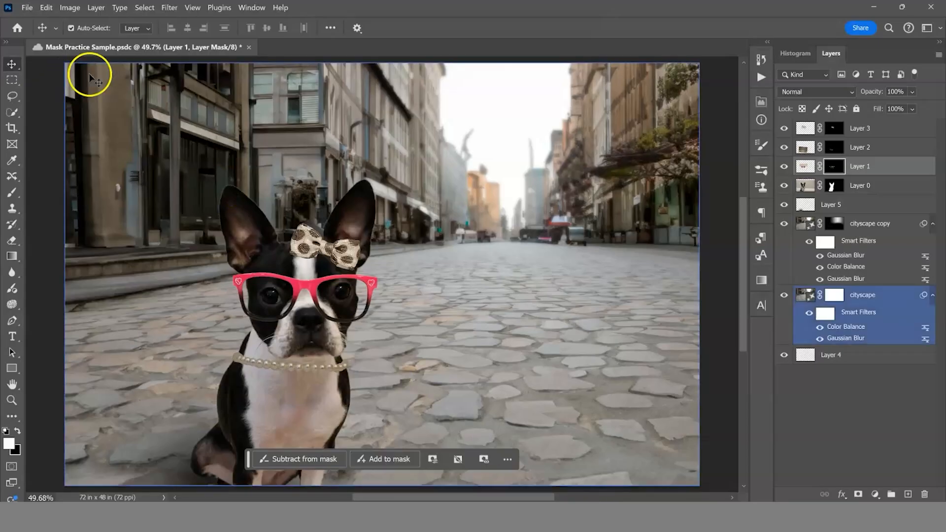
key(ctrl+s)
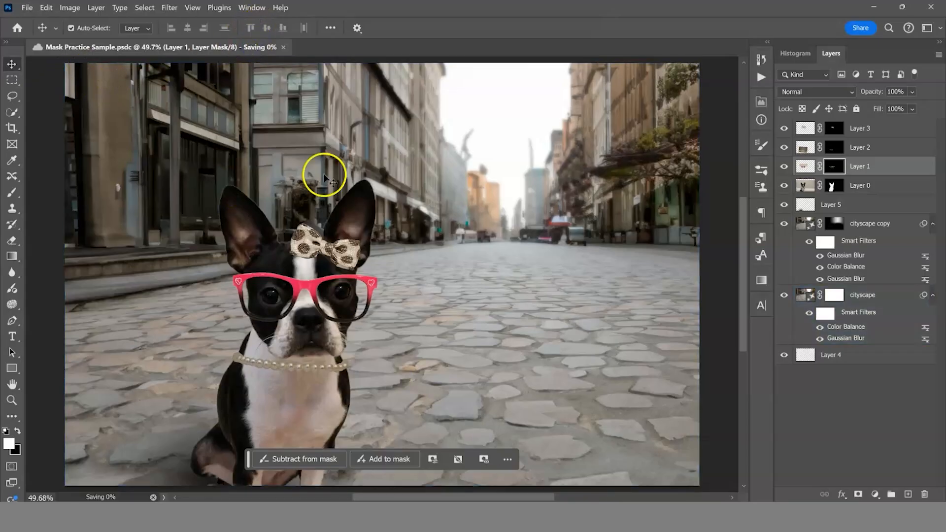
key(ctrl+w)
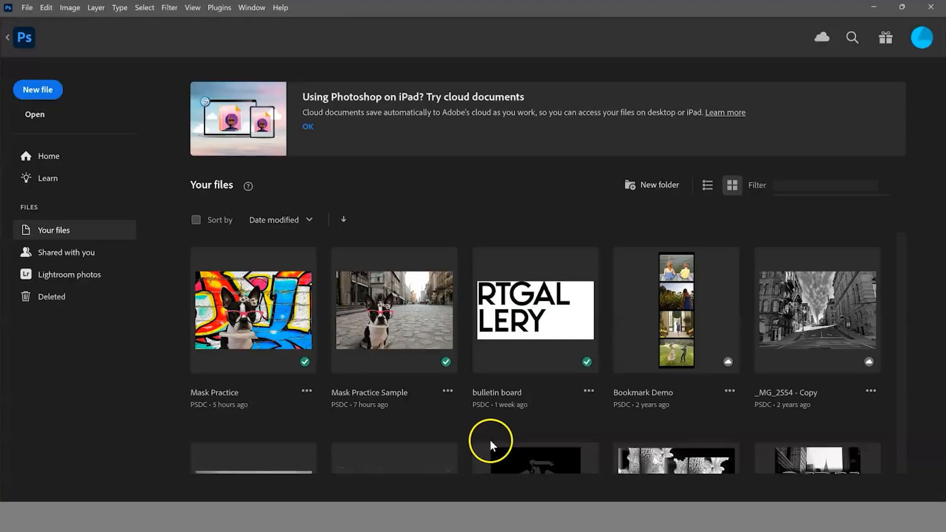
Open the photos _MG_7746, _MG_7774, _MG_7767, _MG_7781 (1) and _MG_7781 together from the Downloads folder.
click(35, 116)
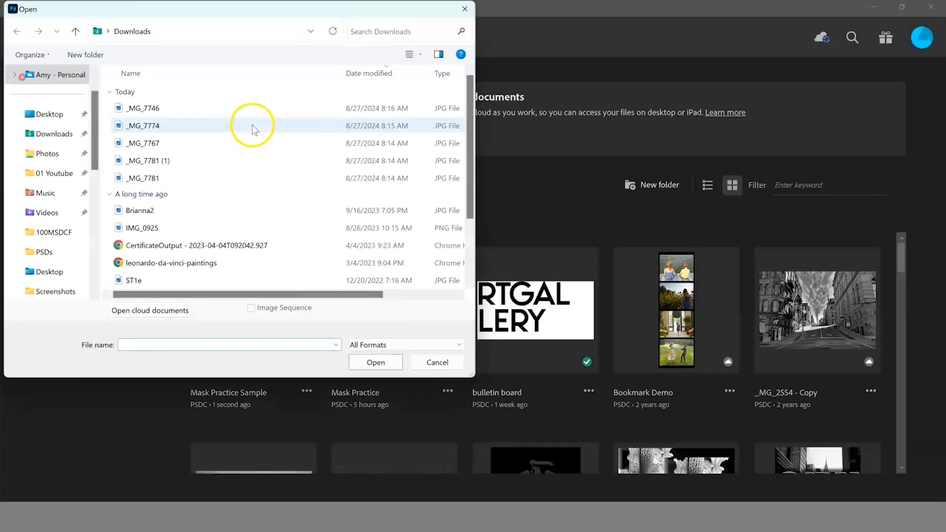
click(154, 182)
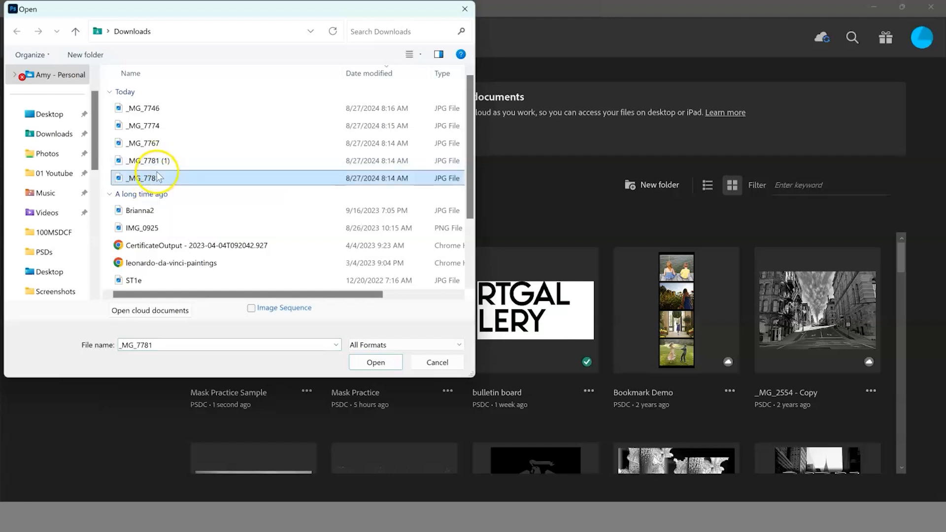
shift+click(159, 111)
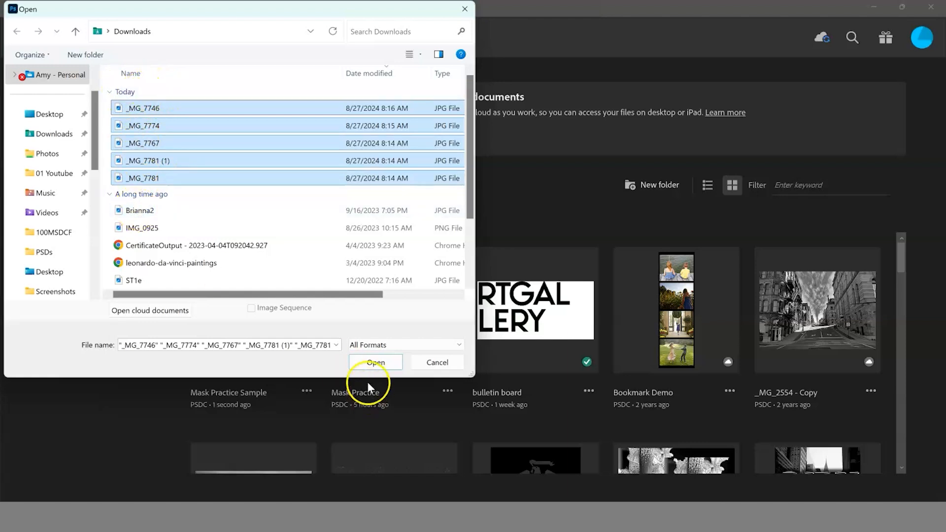
click(371, 363)
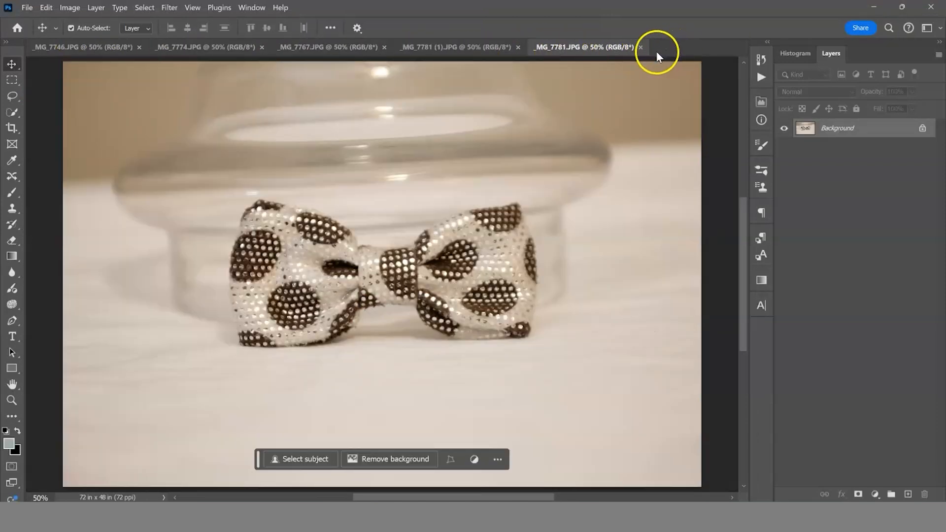
Look through the opened photos and close the duplicate bow tie photo _MG_7781.JPG.
click(49, 48)
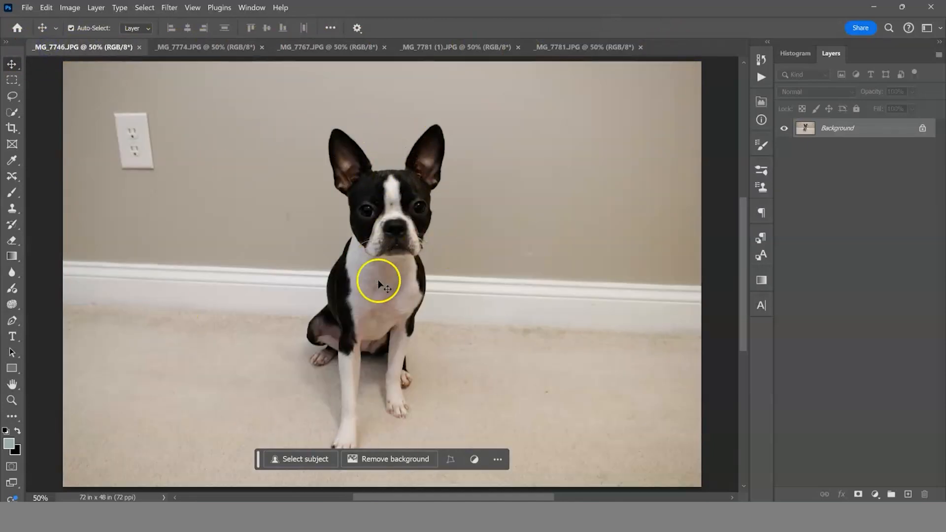
mouse_move(93, 48)
mouse_down()
mouse_move(335, 44)
mouse_move(81, 51)
mouse_up()
click(212, 51)
click(311, 50)
click(430, 50)
click(534, 48)
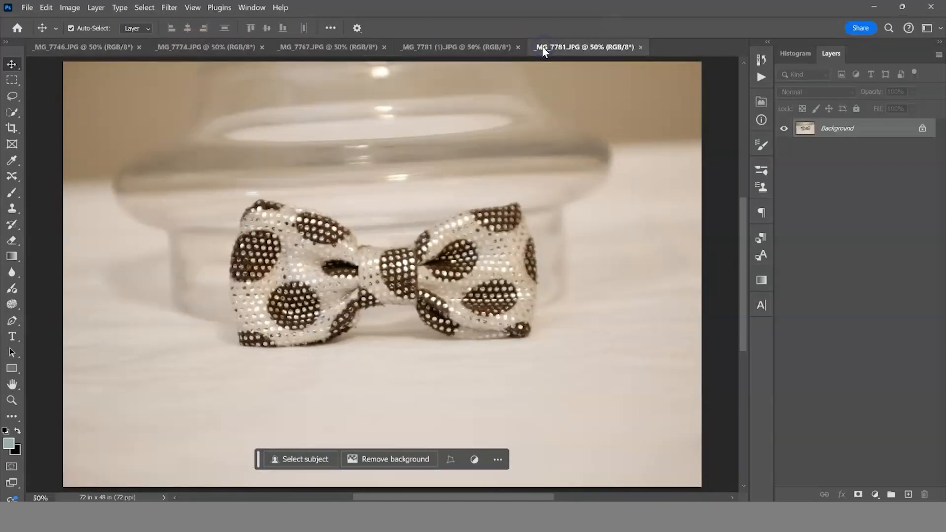
click(605, 47)
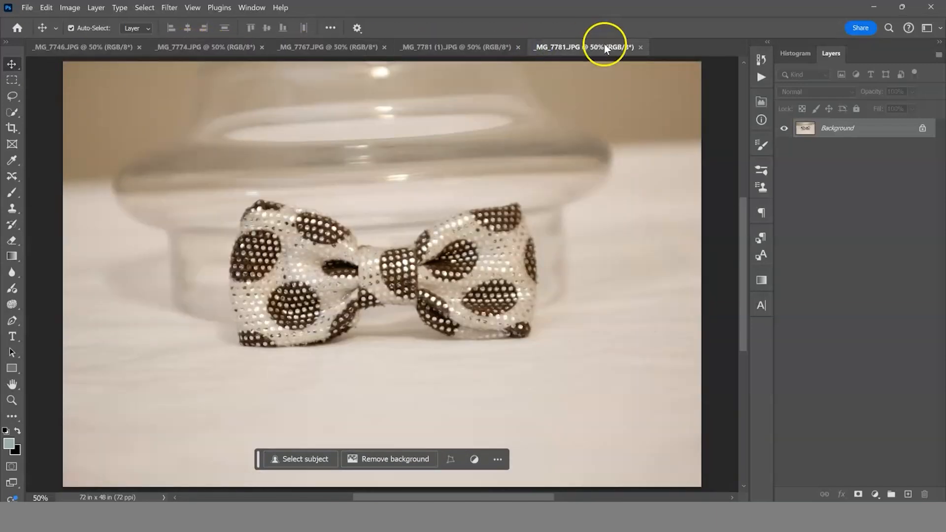
click(640, 47)
Copy a rectangular marquee selection around the sunglasses in _MG_7774.JPG and paste it into the dog photo _MG_7746.JPG.
click(210, 52)
click(106, 49)
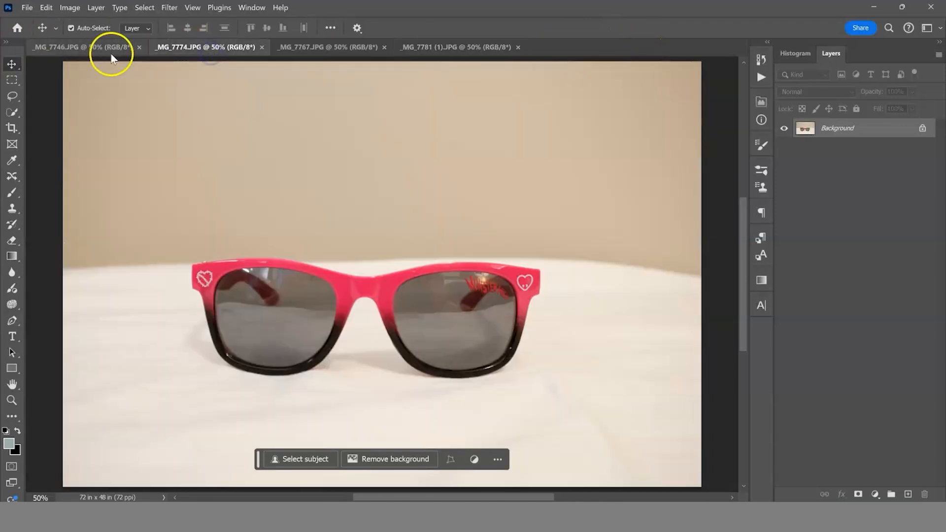
click(184, 49)
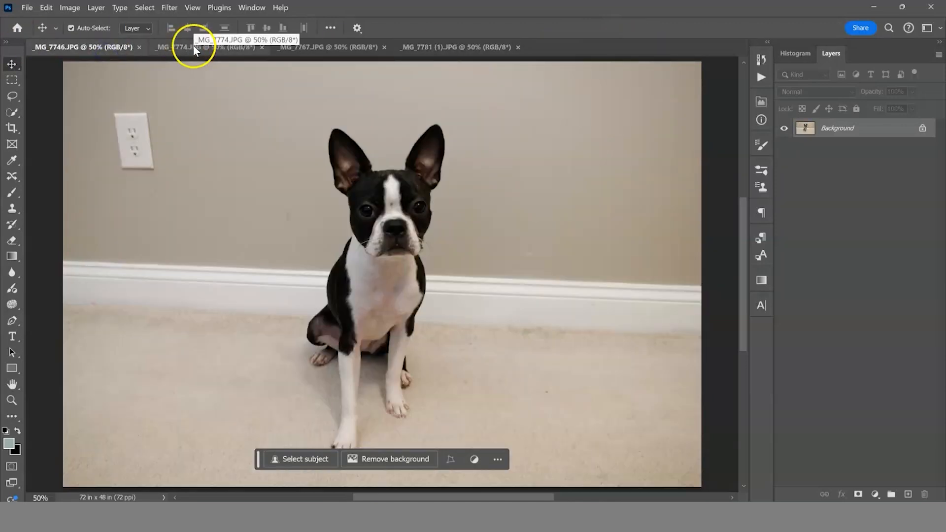
click(189, 46)
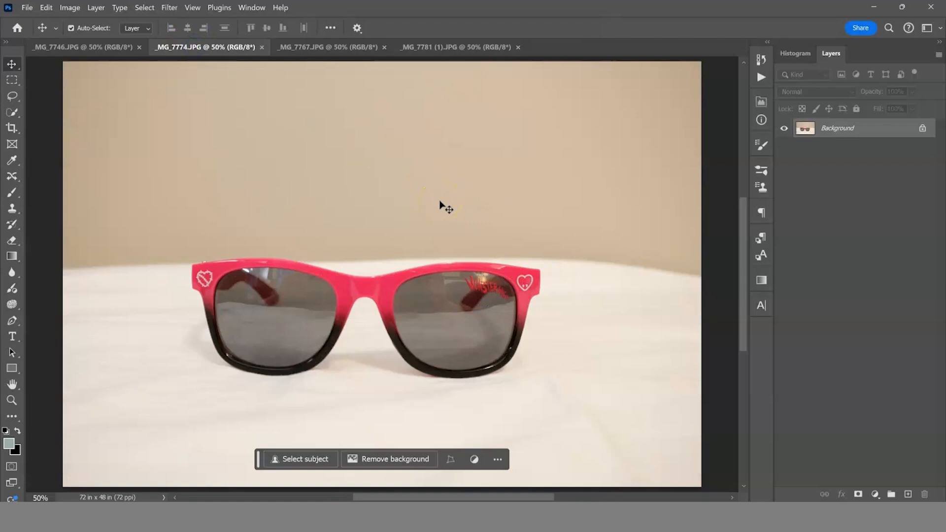
click(15, 79)
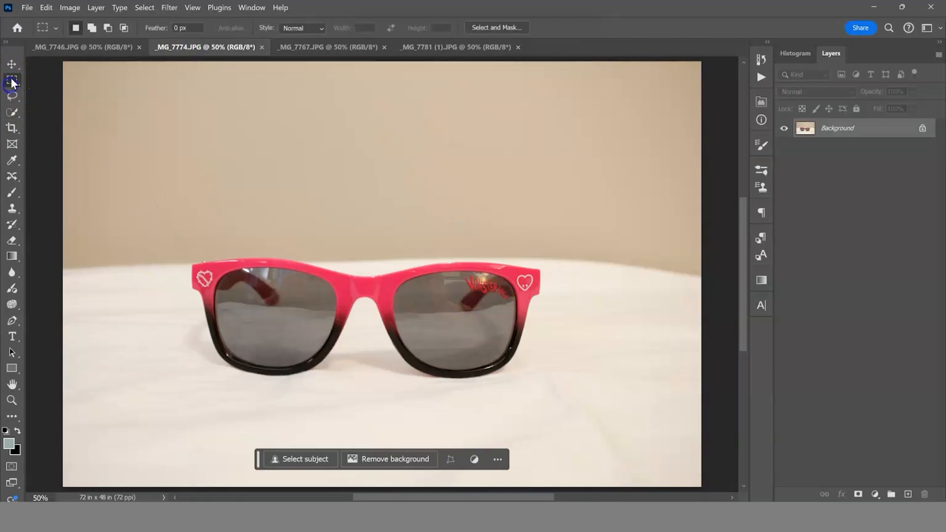
drag(158, 226, 561, 408)
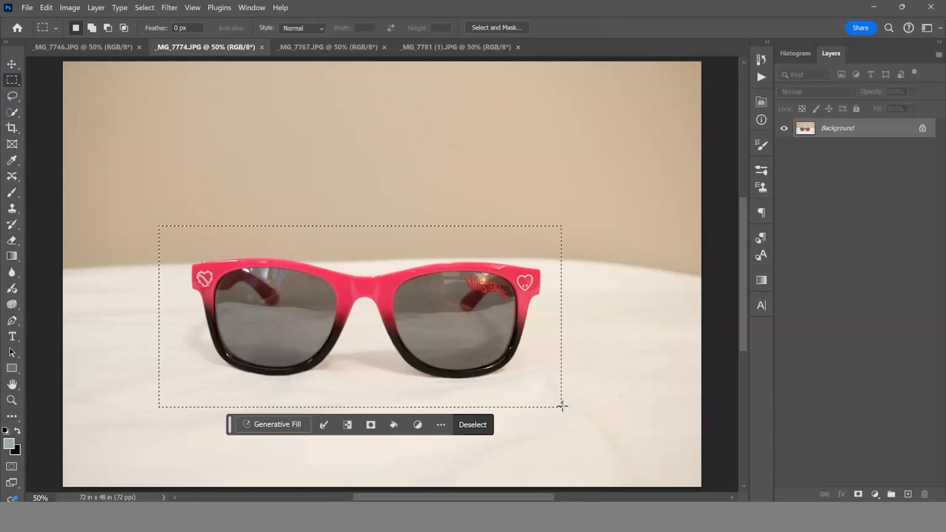
click(60, 52)
key(ctrl+v)
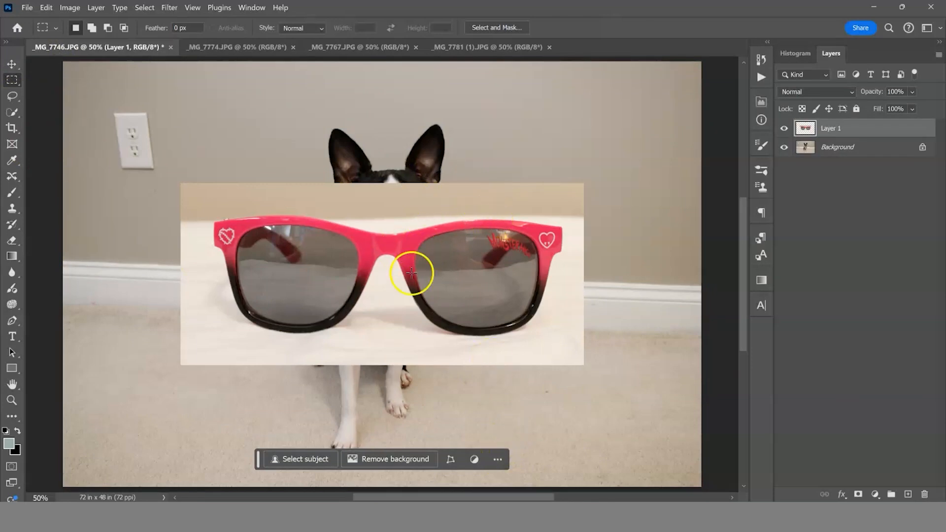
Close the sunglasses photo _MG_7774.JPG and bring up the pearl necklace photo _MG_7767.JPG.
click(258, 48)
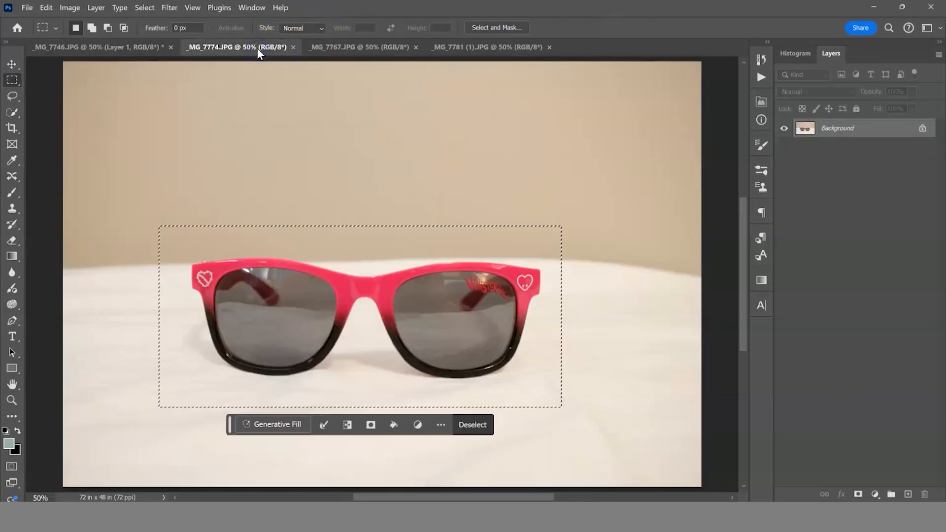
click(293, 47)
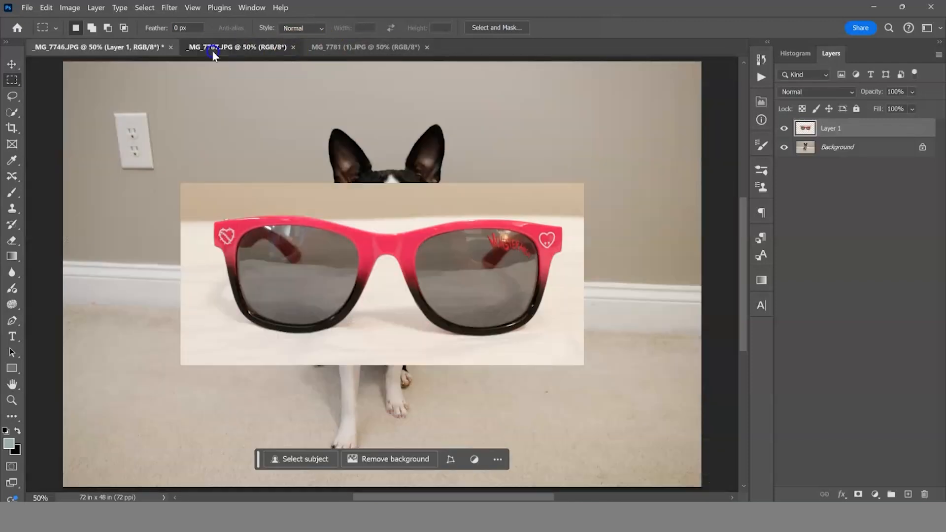
click(212, 49)
click(133, 47)
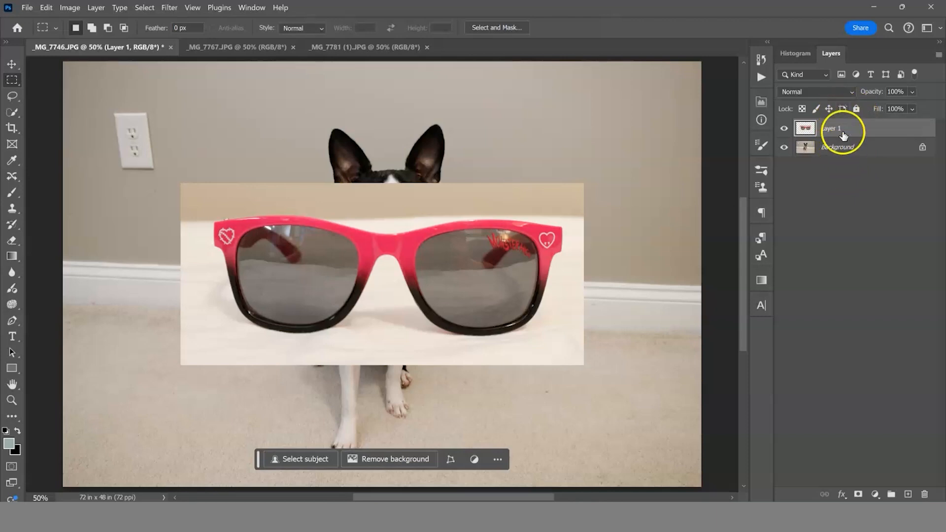
click(243, 46)
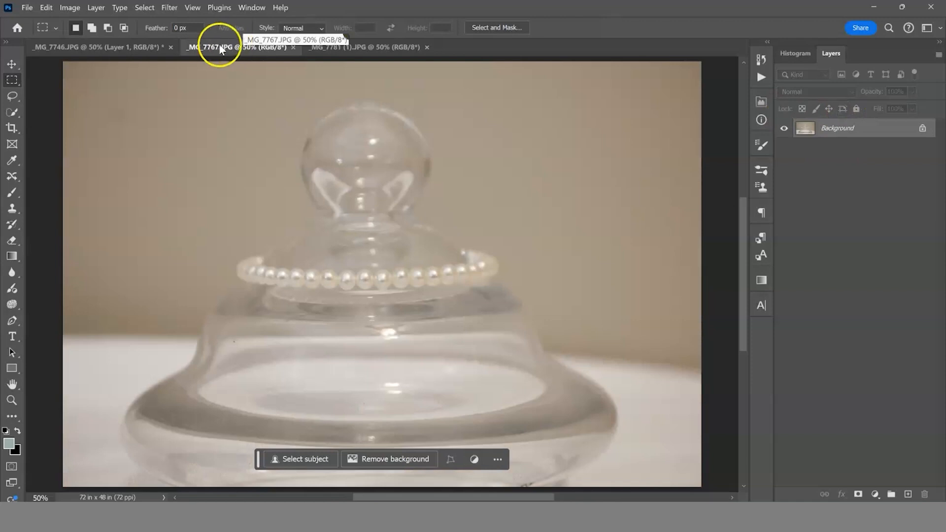
Activate the Move tool and float the pearl necklace photo in its own window over the dog photo.
click(8, 67)
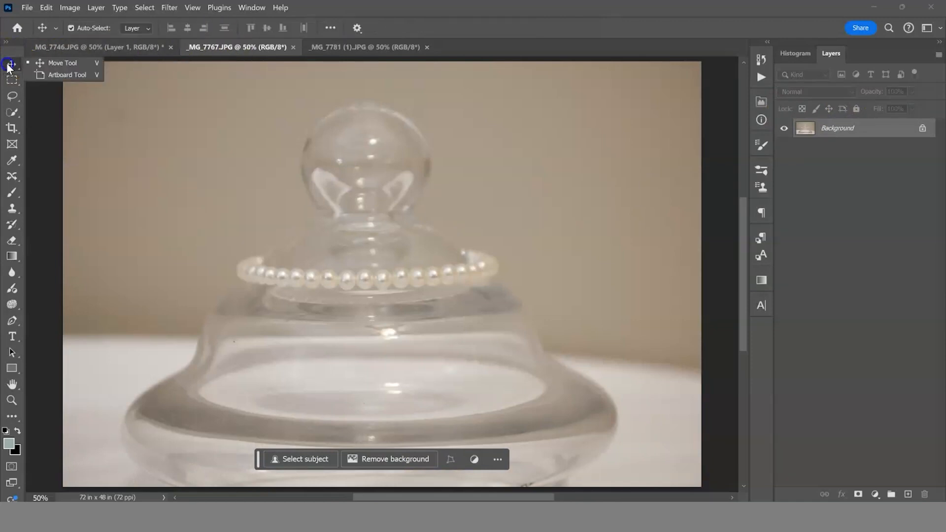
click(204, 49)
drag(204, 49, 288, 100)
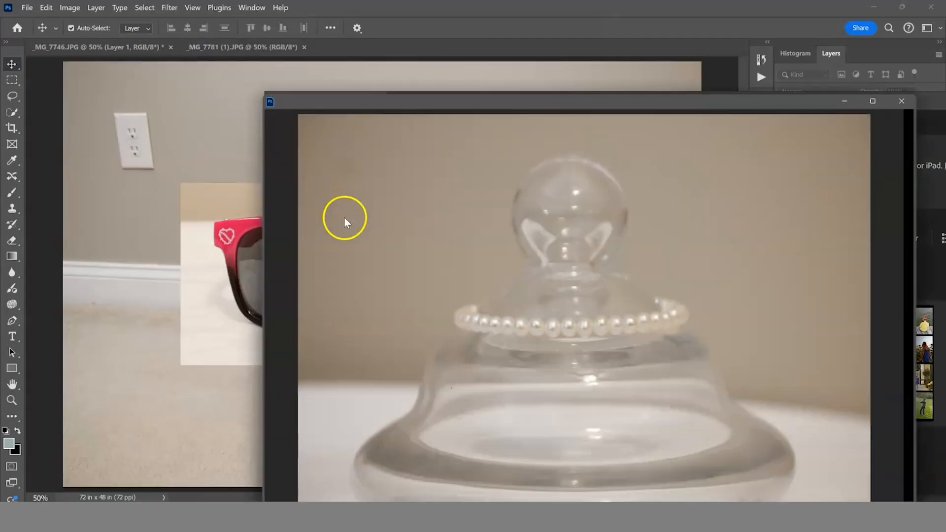
Try moving the pearl necklace image into the dog photo with the Move tool, and undo the placement.
drag(341, 185, 239, 209)
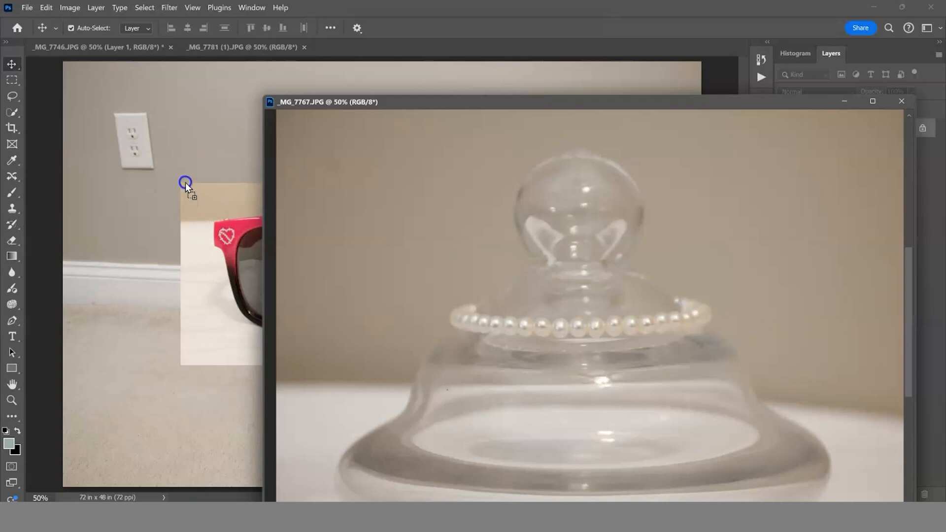
drag(186, 182, 185, 182)
drag(335, 102, 269, 113)
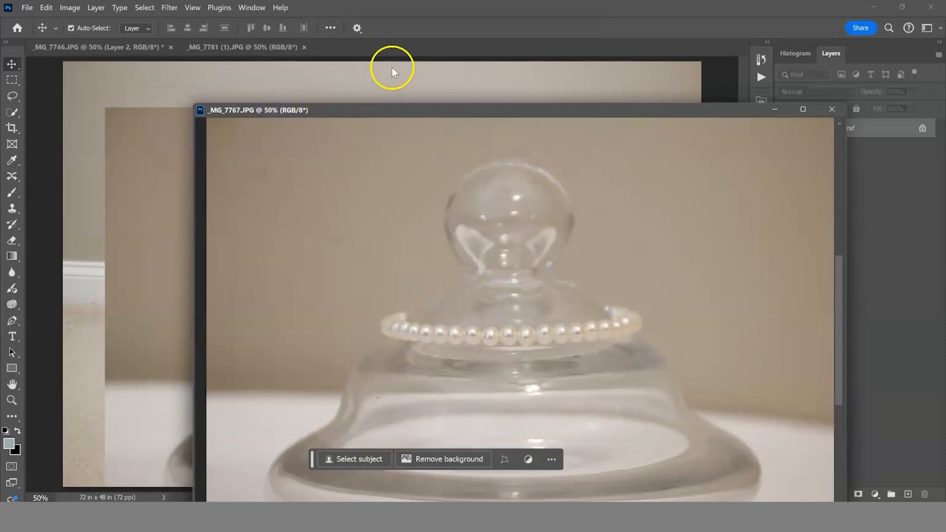
drag(389, 70, 369, 69)
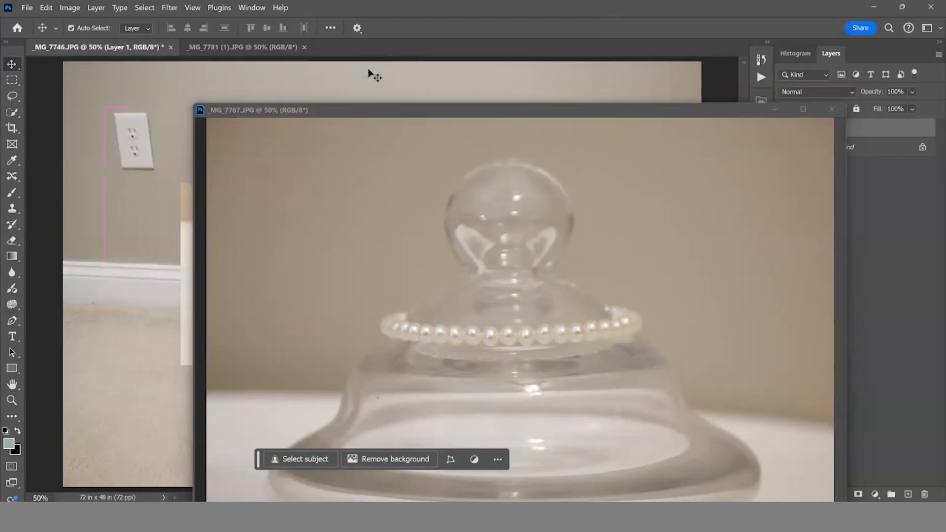
Move the whole pearl necklace image into the dog photo as a new layer and close _MG_7767.JPG.
click(345, 115)
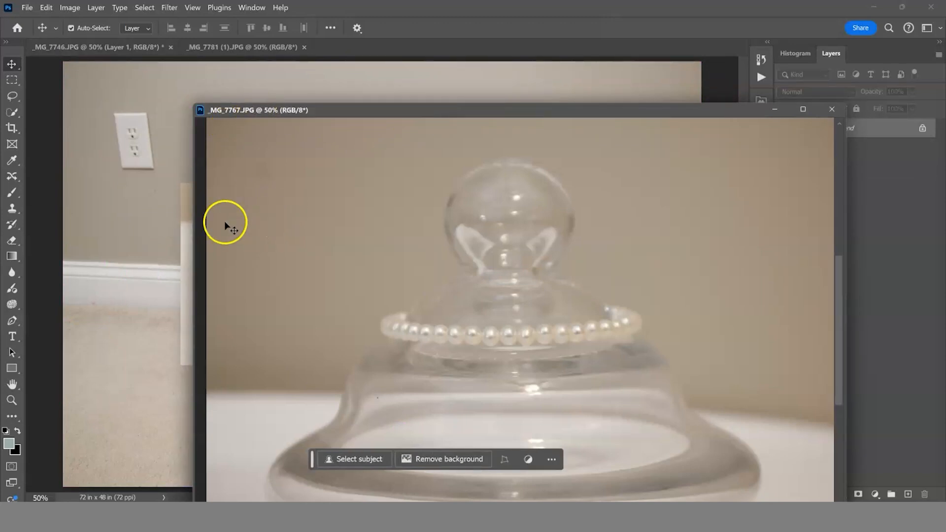
drag(298, 109, 377, 147)
drag(381, 236, 213, 221)
click(615, 165)
drag(627, 148, 344, 144)
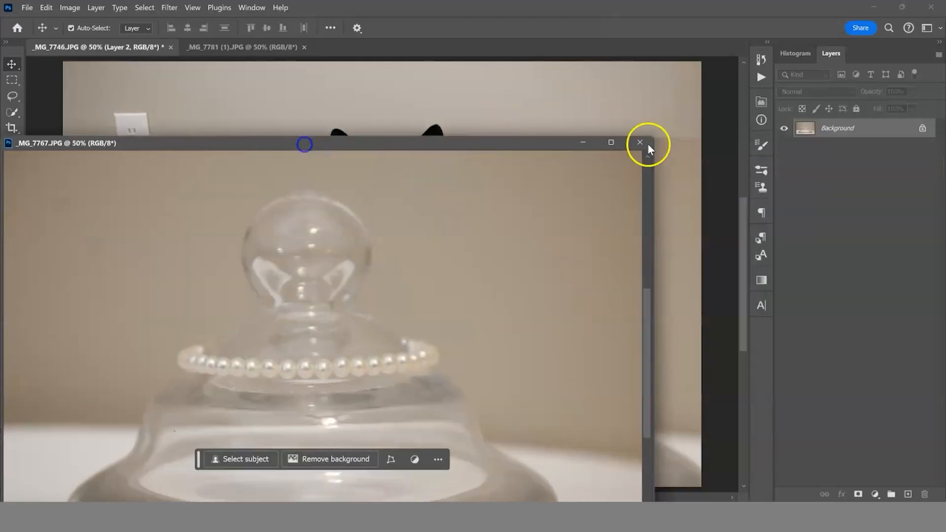
click(640, 143)
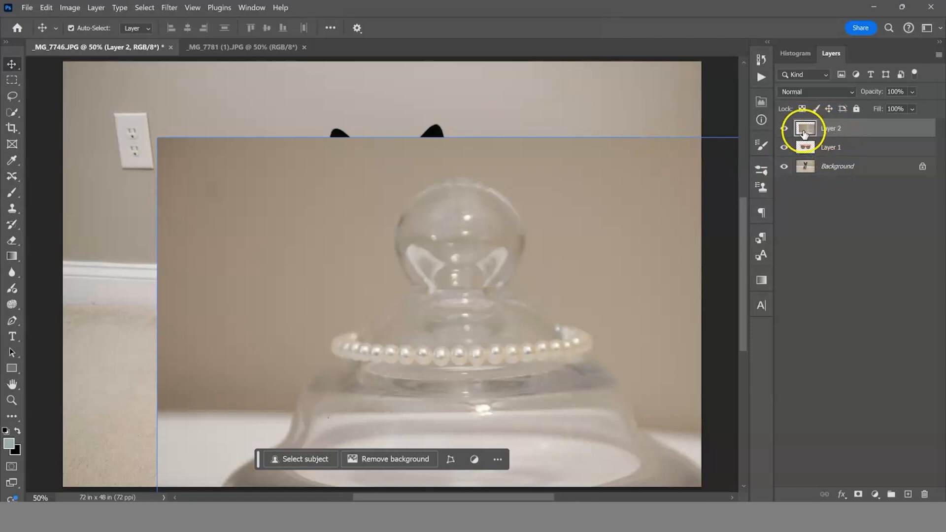
Float the bow tie photo _MG_7781 (1).JPG in its own window over the dog photo.
click(244, 47)
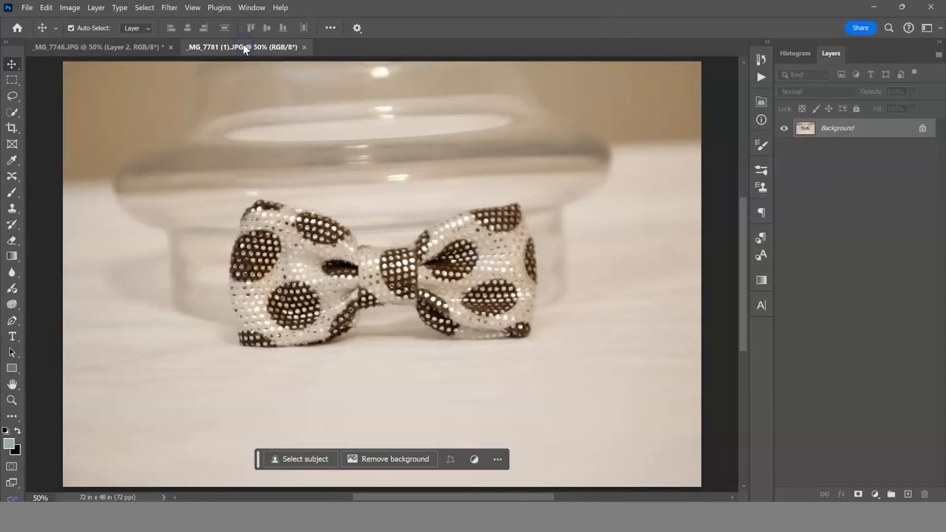
drag(244, 47, 359, 116)
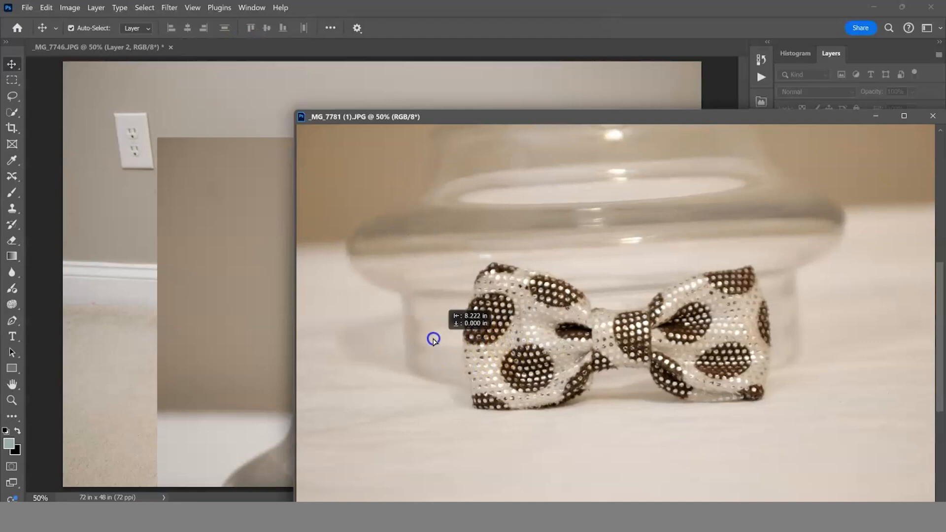
Try moving the whole bow tie image into the dog photo with the Move tool, and undo the placement.
click(193, 302)
drag(196, 304, 197, 305)
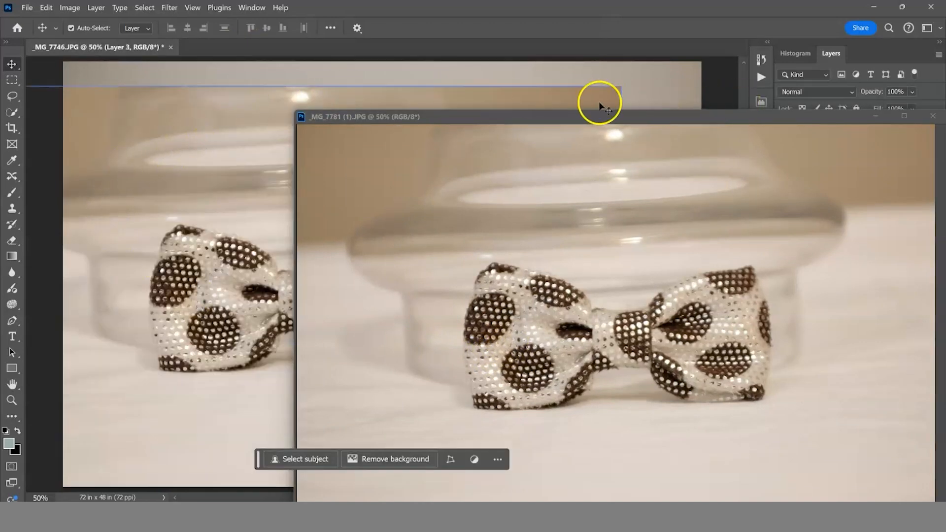
key(ctrl+z)
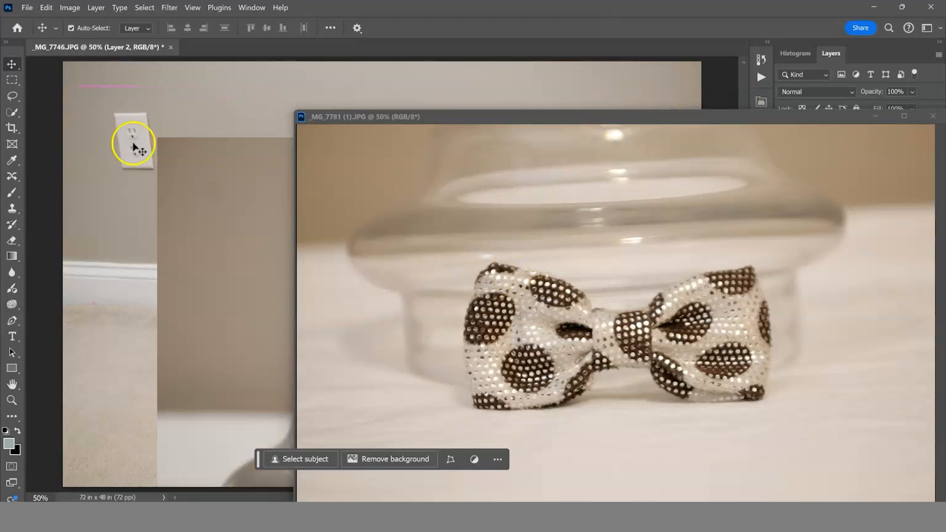
Marquee-select about a 40.2 by 22.2 in area around the bow tie, move it into the dog photo as a layer, and close _MG_7781 (1).JPG.
click(15, 79)
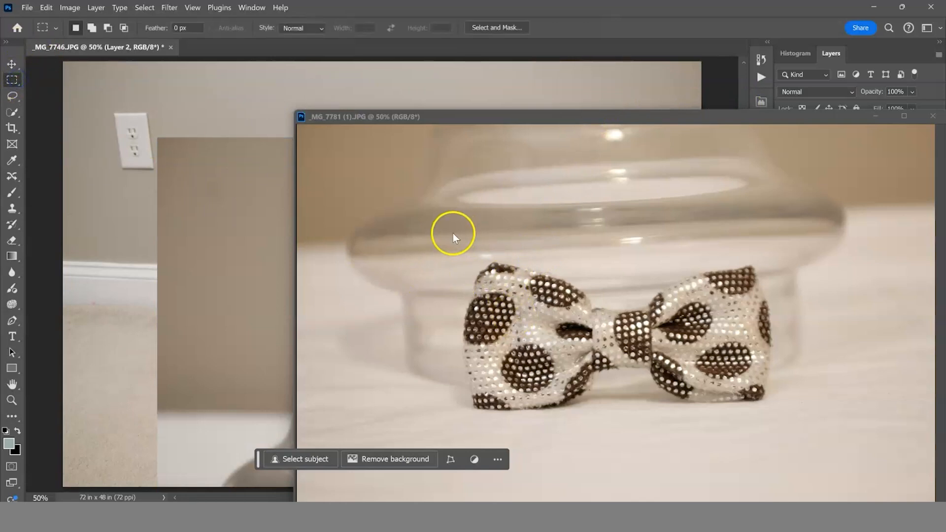
drag(447, 242, 804, 439)
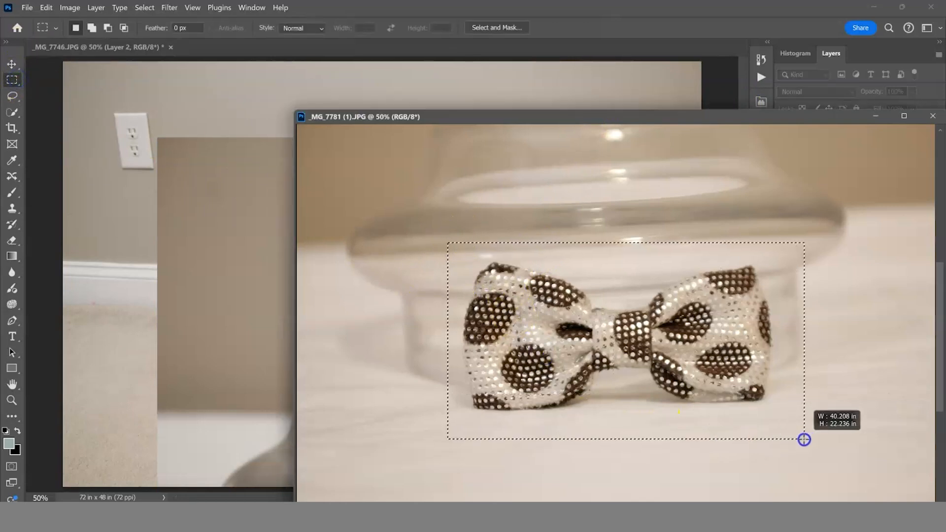
key(v)
drag(481, 333, 110, 268)
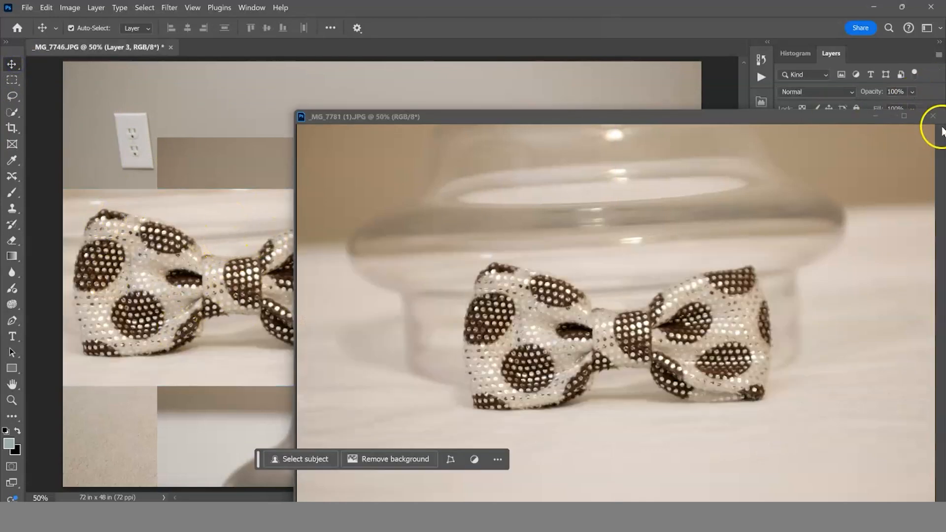
click(932, 117)
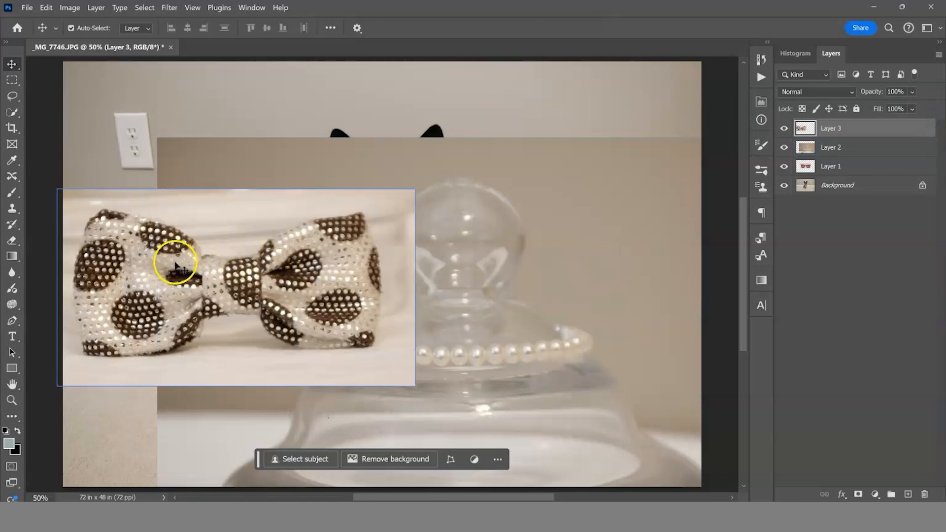
Hide the bow tie, pearl necklace and sunglasses layers so only the dog photo shows.
click(790, 131)
click(782, 130)
click(783, 148)
click(784, 166)
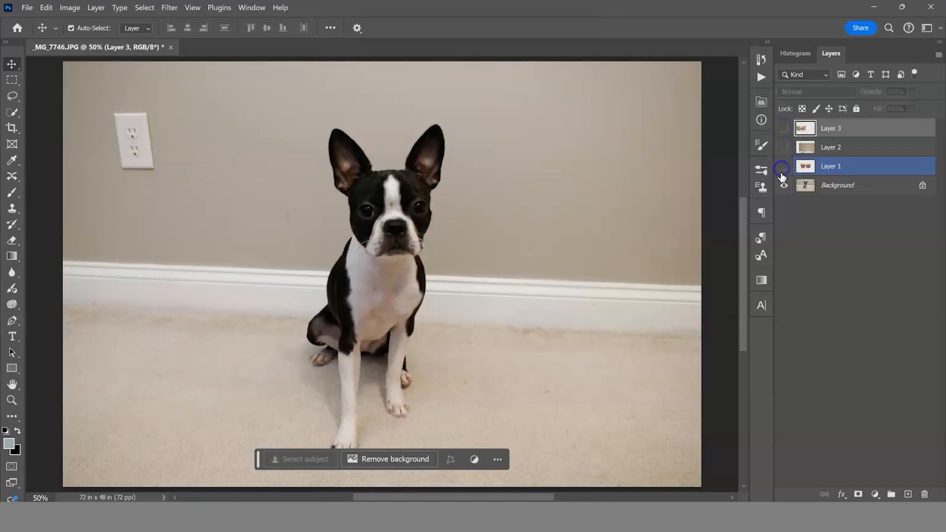
Remove the background from the dog's Background layer.
click(854, 186)
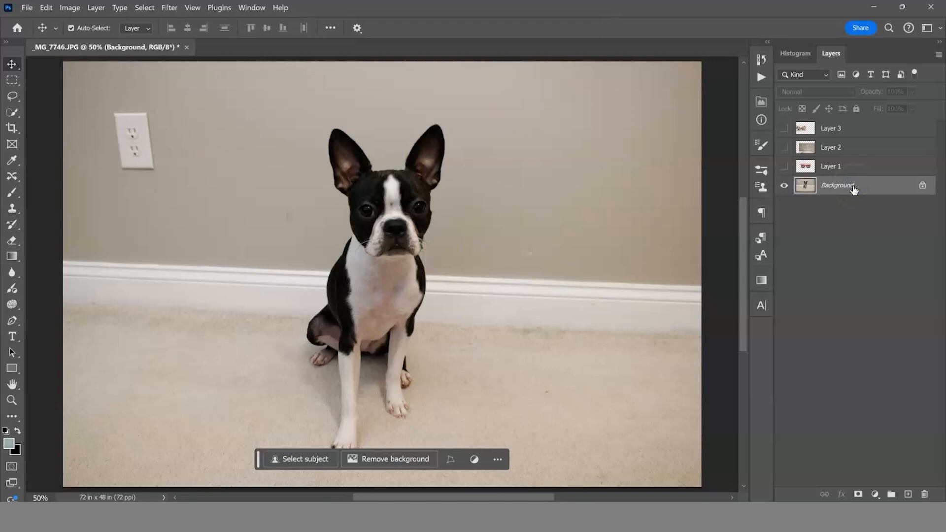
click(375, 508)
click(251, 8)
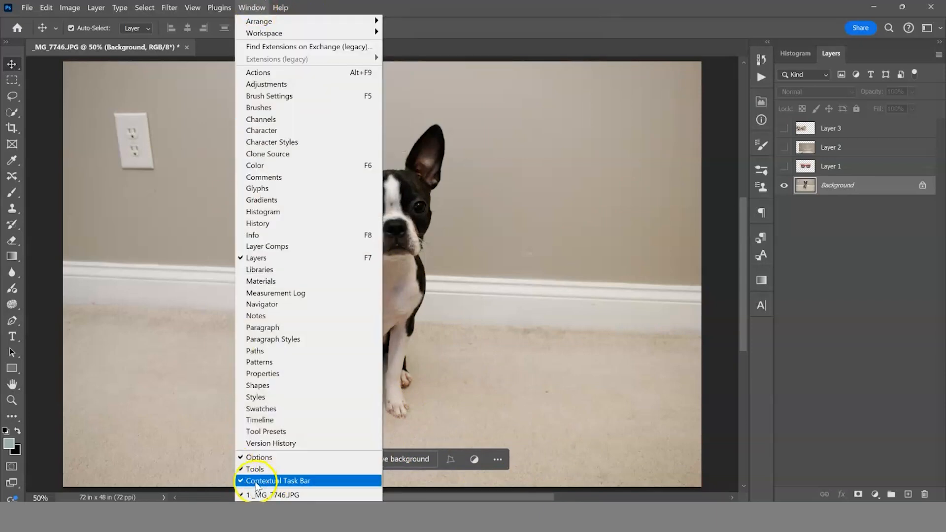
click(246, 7)
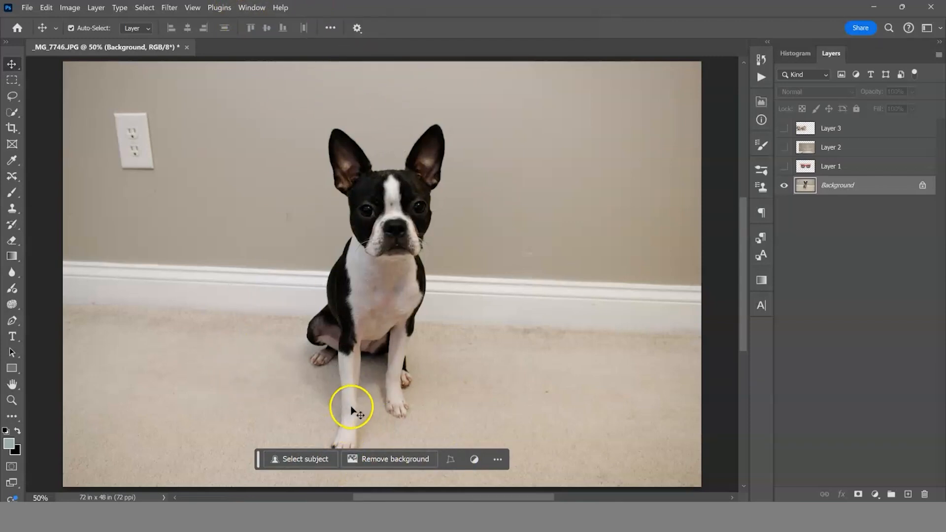
click(383, 463)
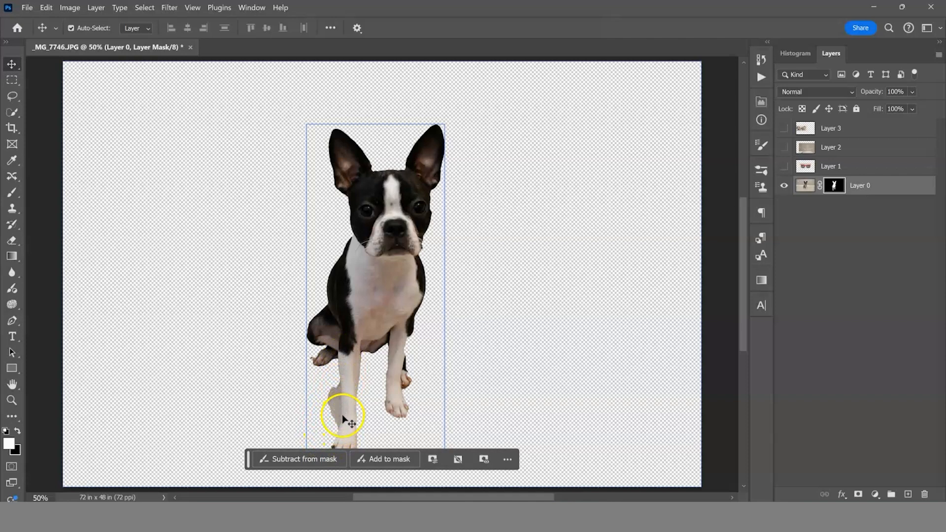
Show the sunglasses layer, Layer 1, and make it the active layer.
click(783, 167)
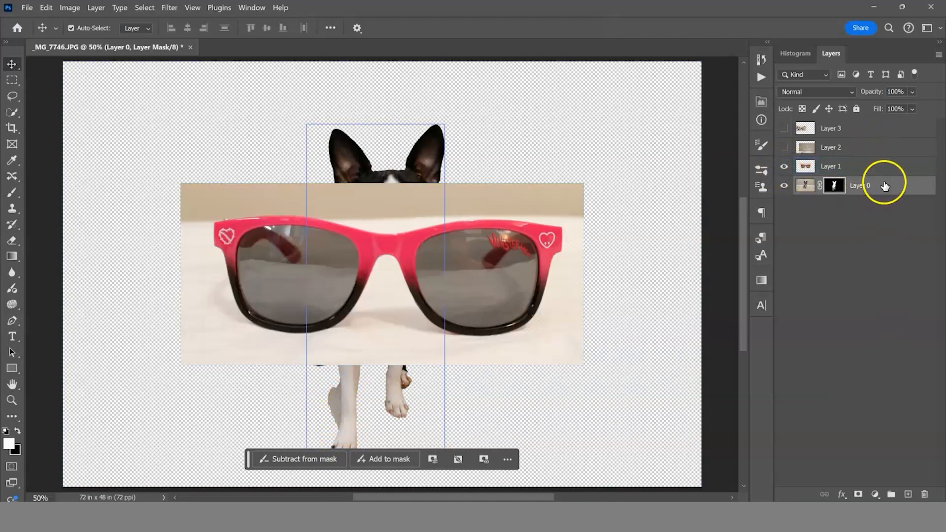
click(870, 171)
click(837, 185)
click(849, 268)
click(808, 165)
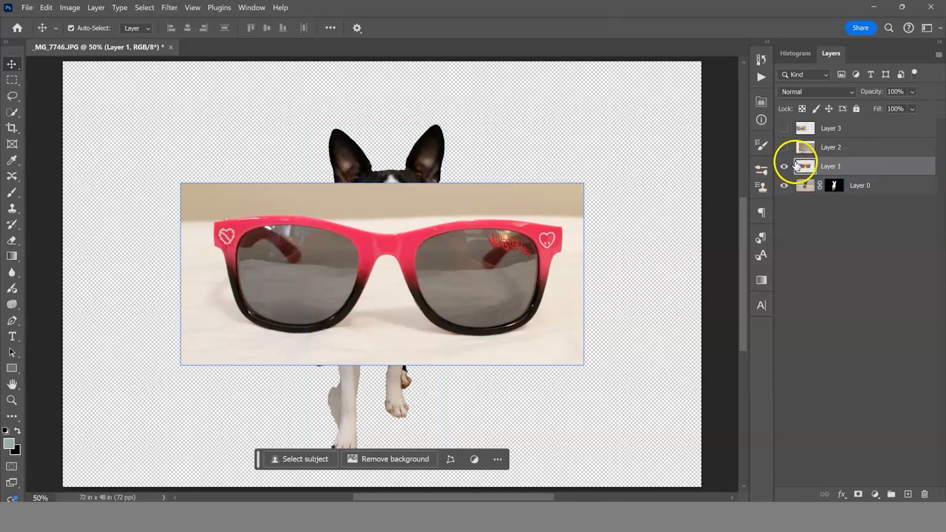
click(888, 150)
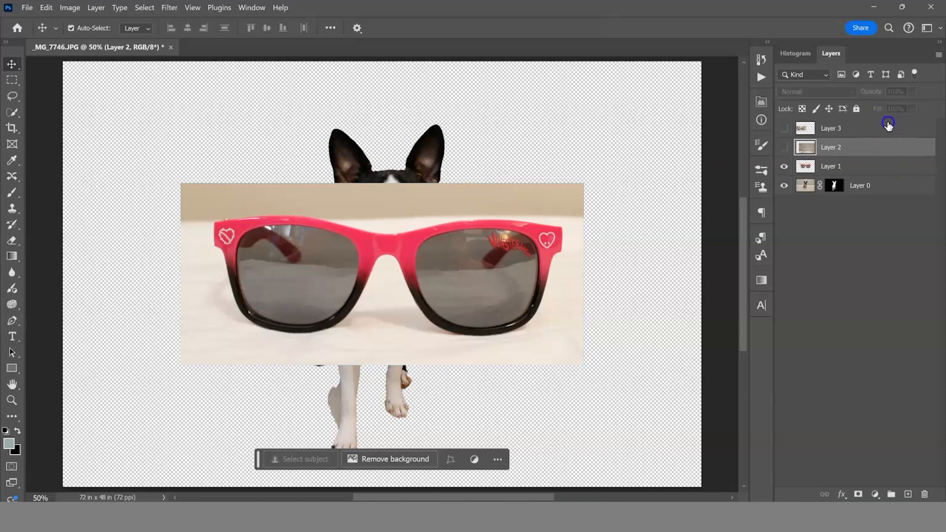
click(877, 149)
click(870, 166)
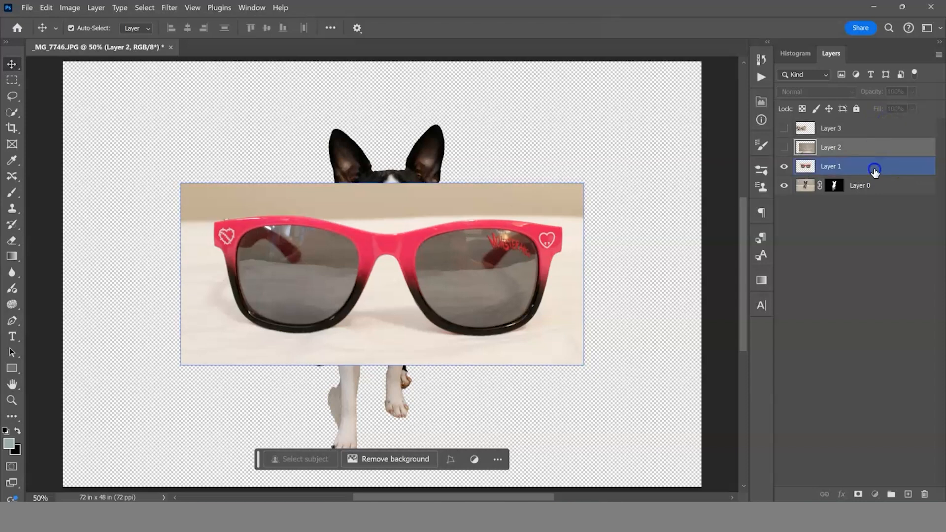
drag(875, 169, 908, 167)
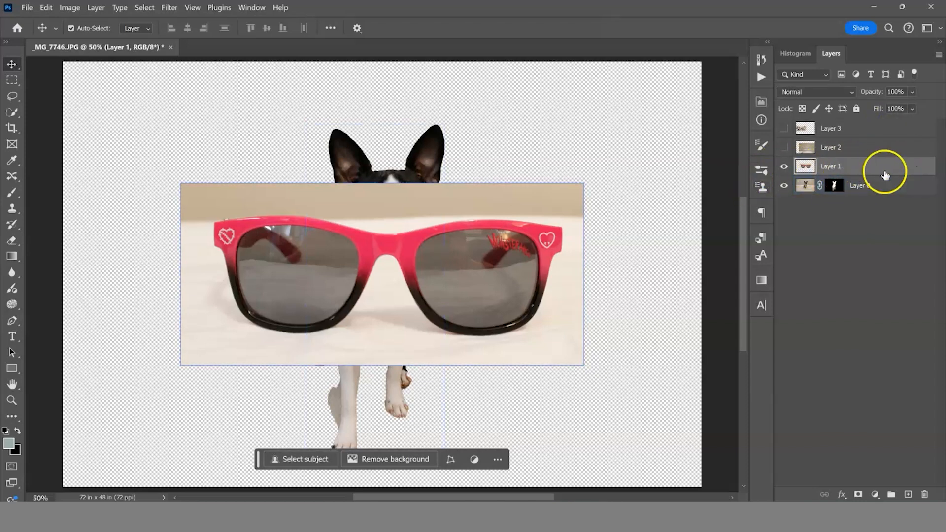
Open Select and Mask for the sunglasses layer and select the sunglasses with Select Subject.
click(82, 163)
click(146, 9)
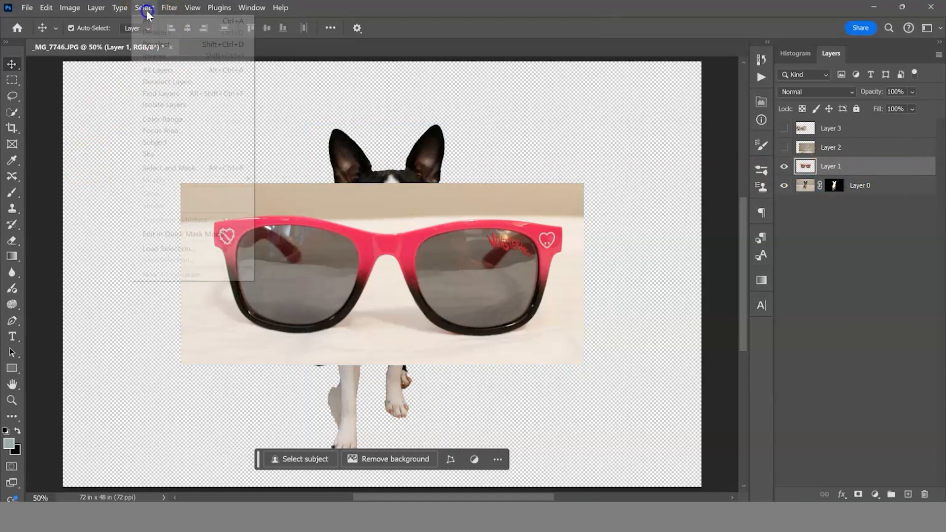
click(148, 168)
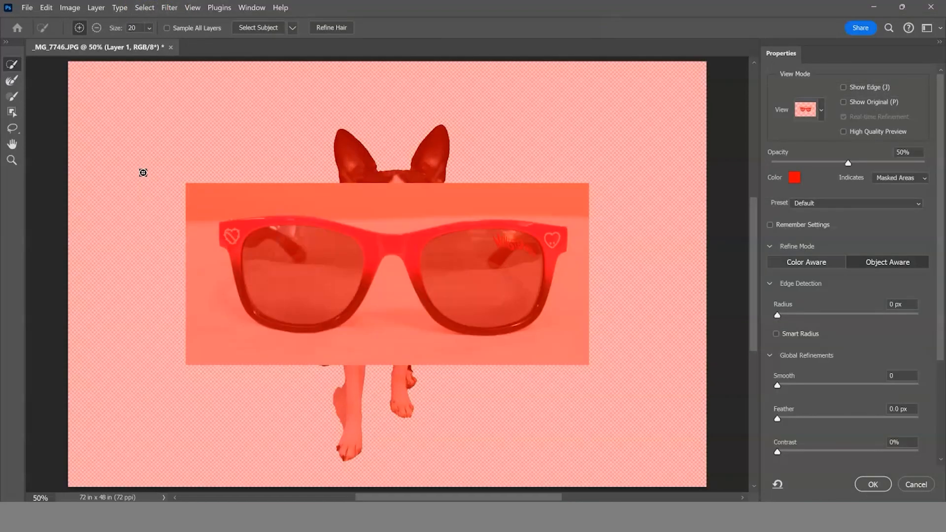
click(259, 29)
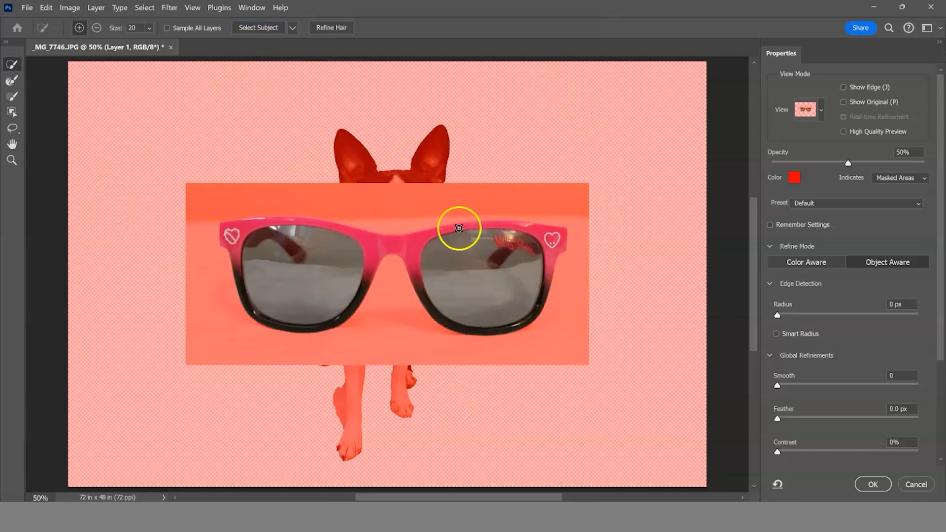
Preview the sunglasses selection in Onion Skin, On Black, On White, Black & White and On Layers views, and return to Overlay.
click(820, 111)
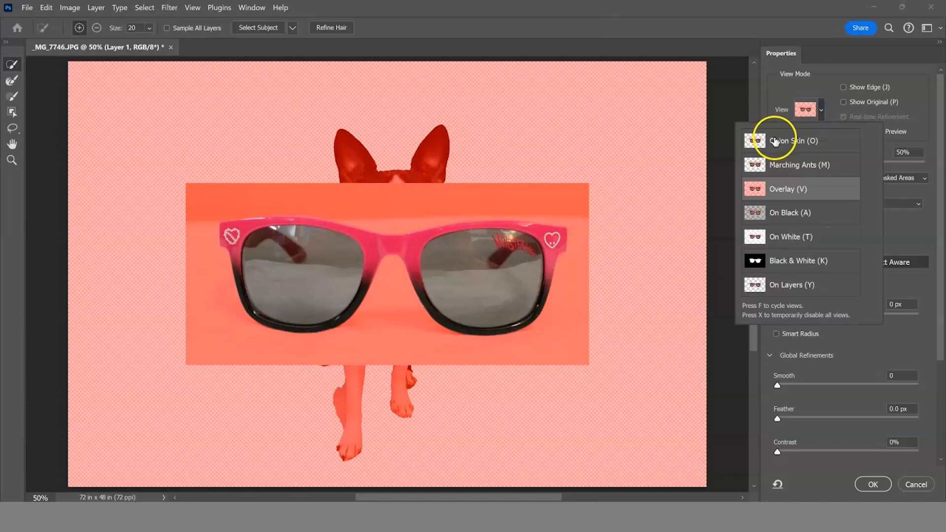
click(774, 141)
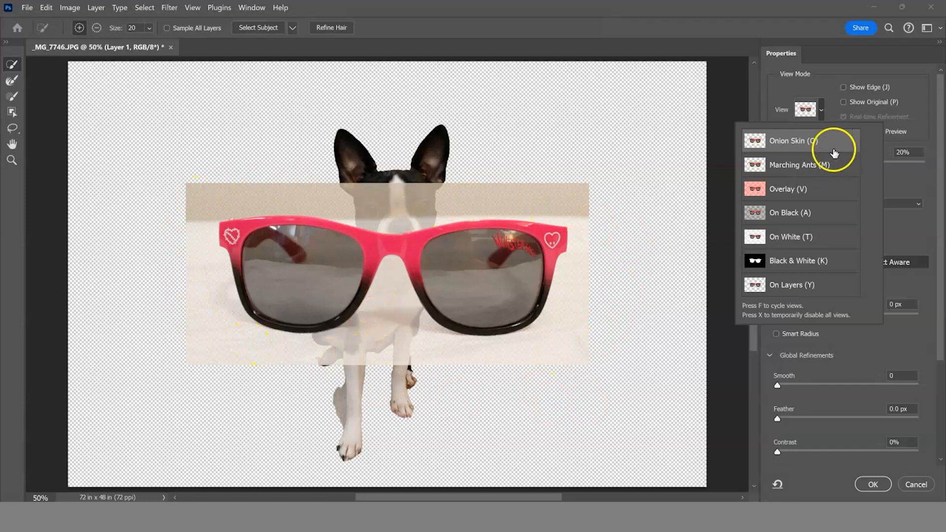
click(786, 192)
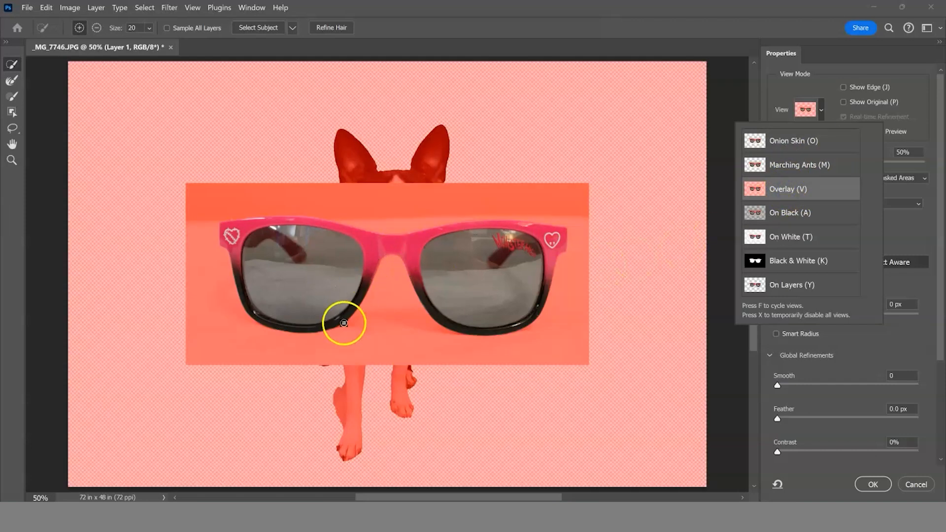
click(792, 215)
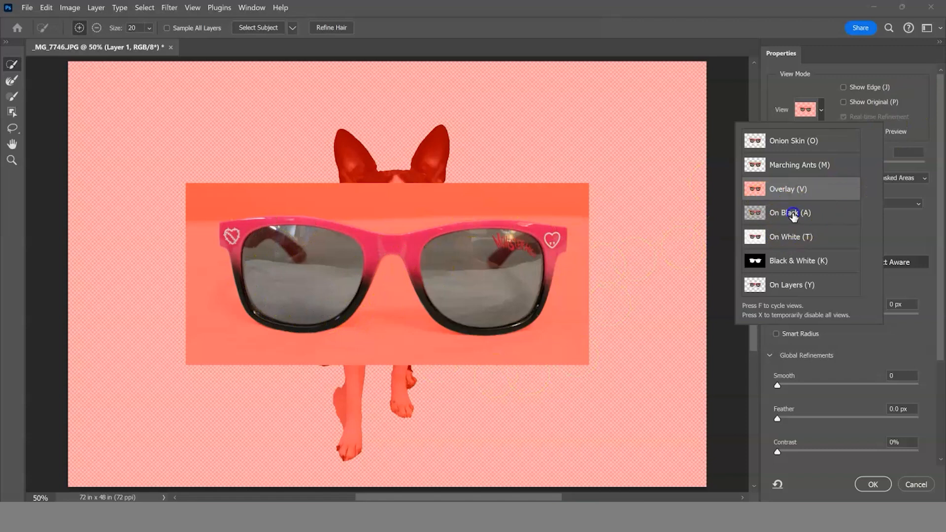
click(785, 242)
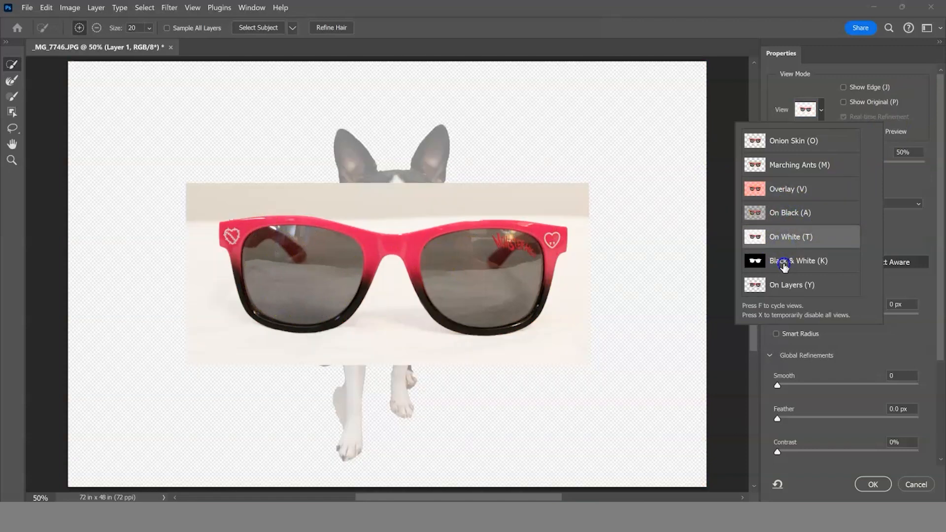
click(784, 265)
click(785, 286)
click(794, 187)
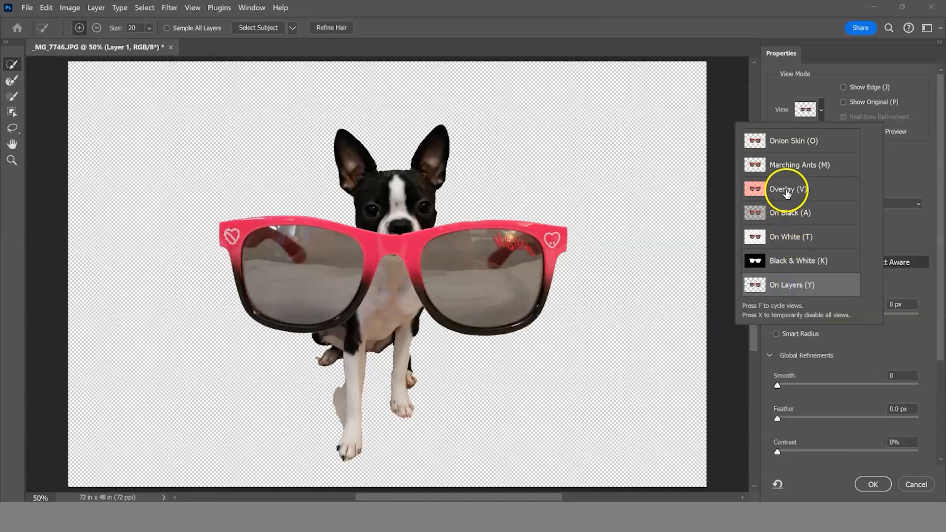
click(821, 111)
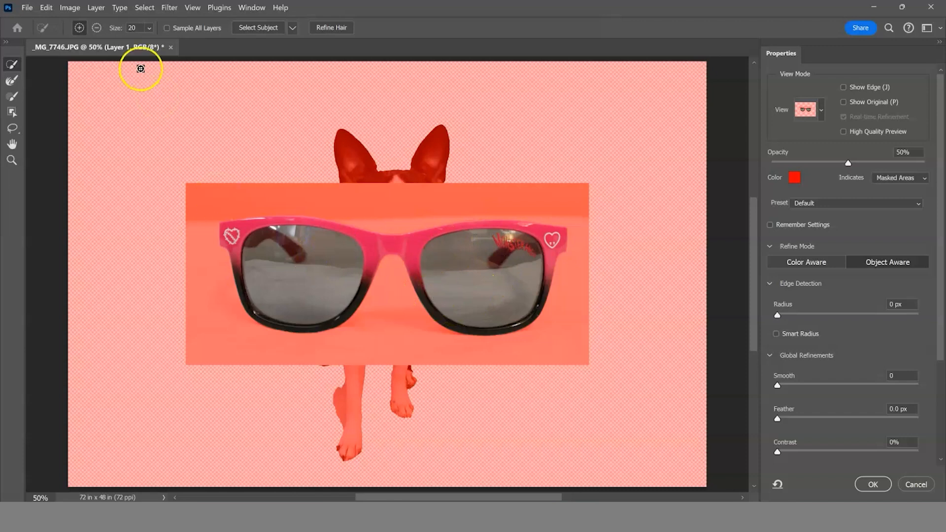
Subtract the sunglasses' left lens from the selection with the Quick Selection brush.
click(96, 27)
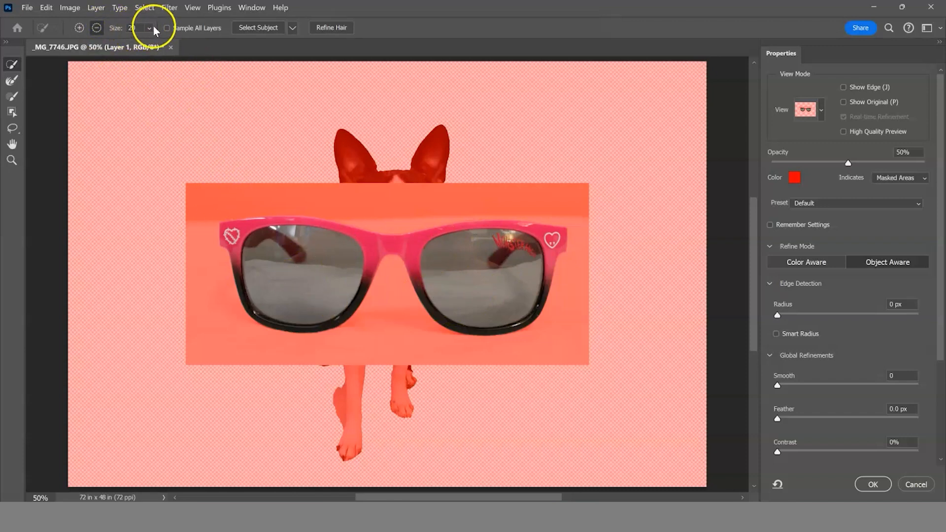
drag(337, 335, 310, 268)
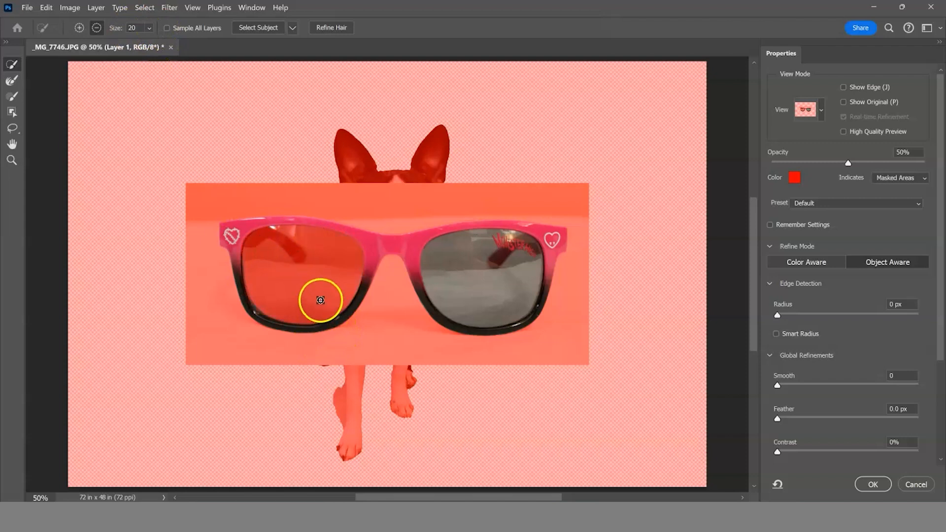
Try to subtract the right lens from the selection with the brush size set to 81, and undo the strokes.
click(148, 27)
drag(179, 42, 193, 45)
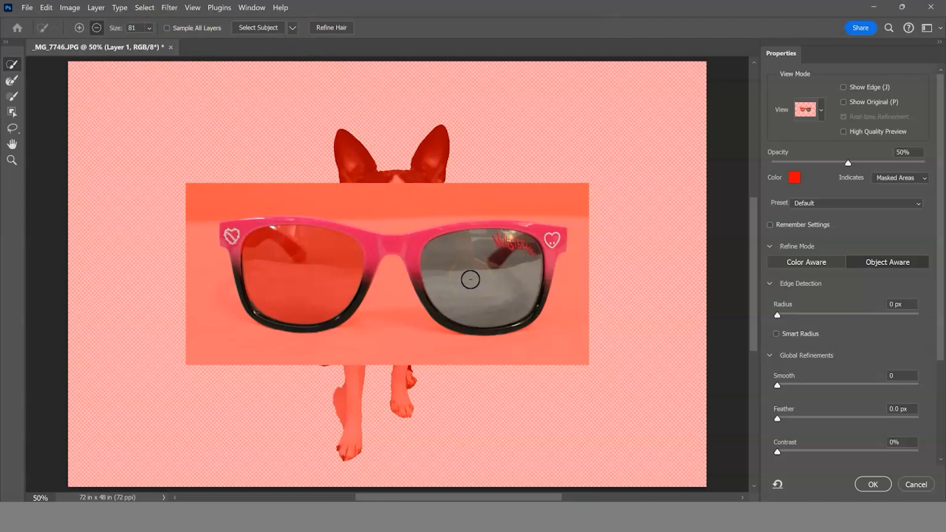
mouse_move(497, 229)
mouse_down()
mouse_move(490, 270)
mouse_move(468, 291)
mouse_move(491, 270)
mouse_move(485, 287)
mouse_up()
mouse_move(225, 216)
mouse_down()
mouse_move(227, 248)
mouse_move(248, 226)
mouse_move(536, 247)
mouse_up()
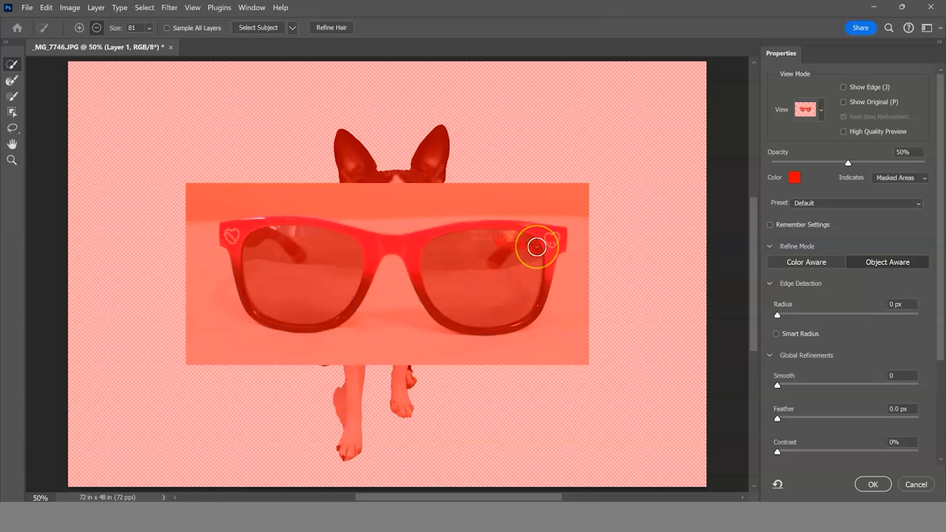
mouse_move(491, 315)
mouse_down()
mouse_move(487, 281)
mouse_move(498, 315)
mouse_move(500, 274)
mouse_move(490, 258)
mouse_move(501, 251)
mouse_move(466, 255)
mouse_move(462, 268)
mouse_move(486, 264)
mouse_move(713, 449)
mouse_up()
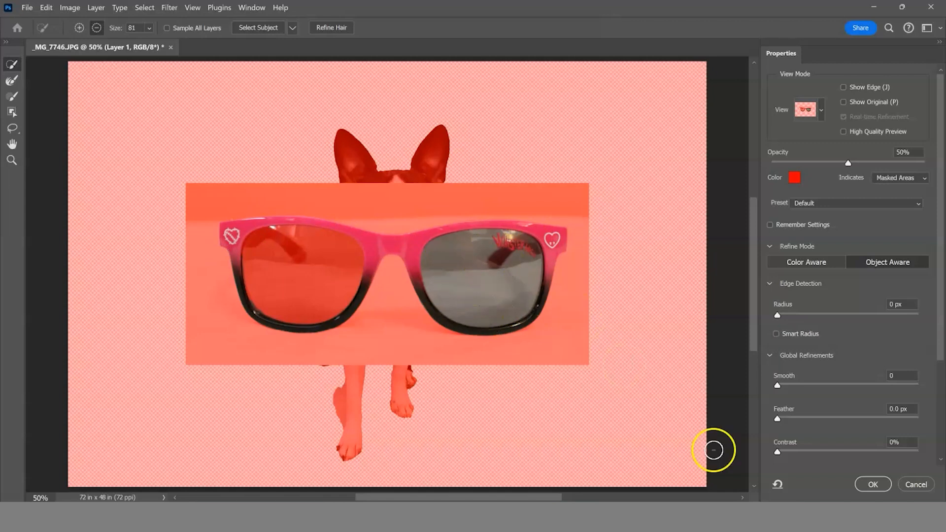
Commit the refined selection and add it as a layer mask on the sunglasses layer.
click(874, 484)
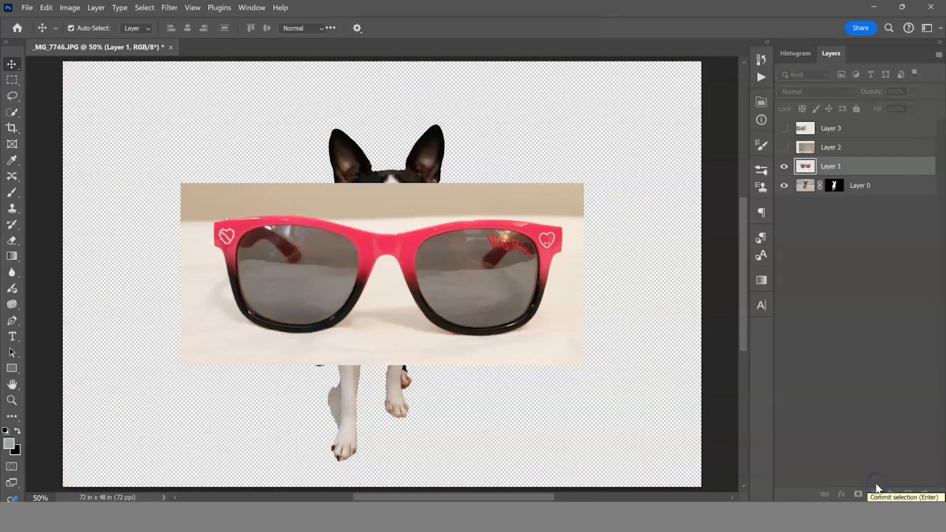
click(837, 186)
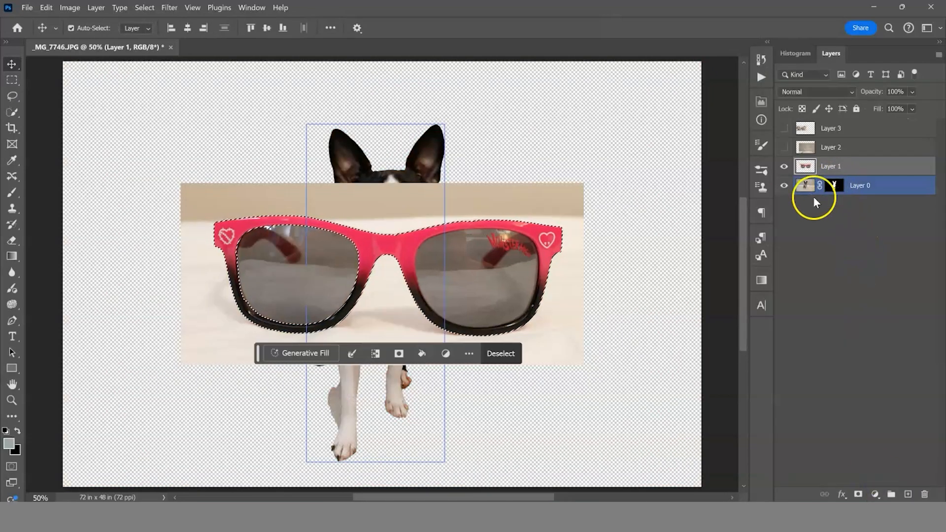
click(833, 166)
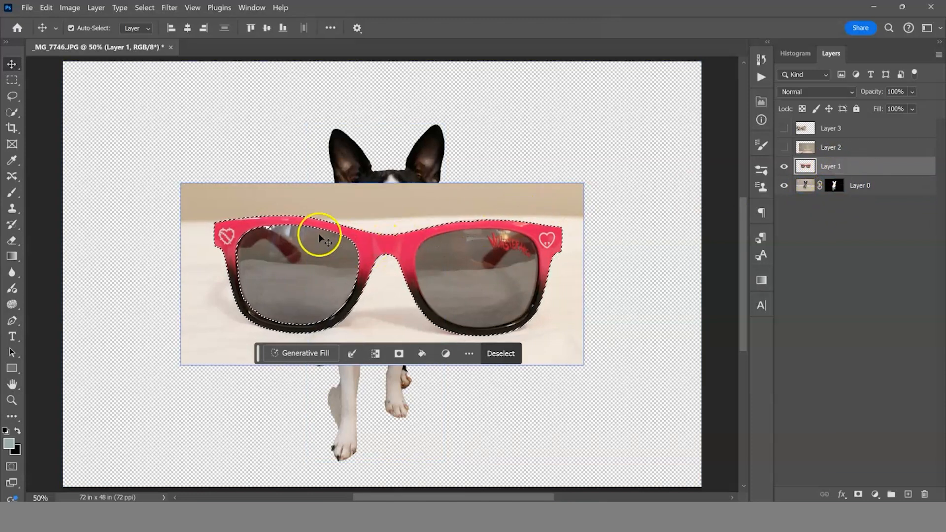
click(857, 494)
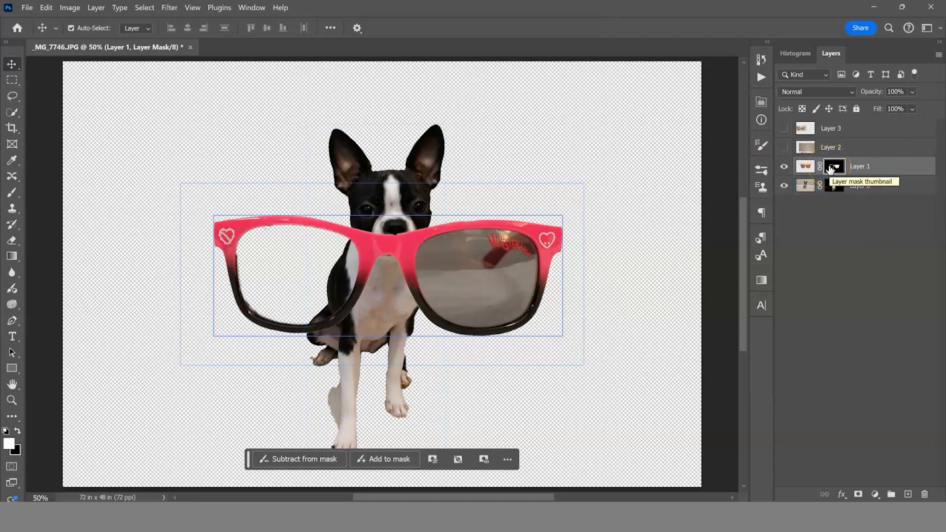
Paint white over the left lens area on the sunglasses' layer mask with the Brush tool at size 1200.
click(12, 192)
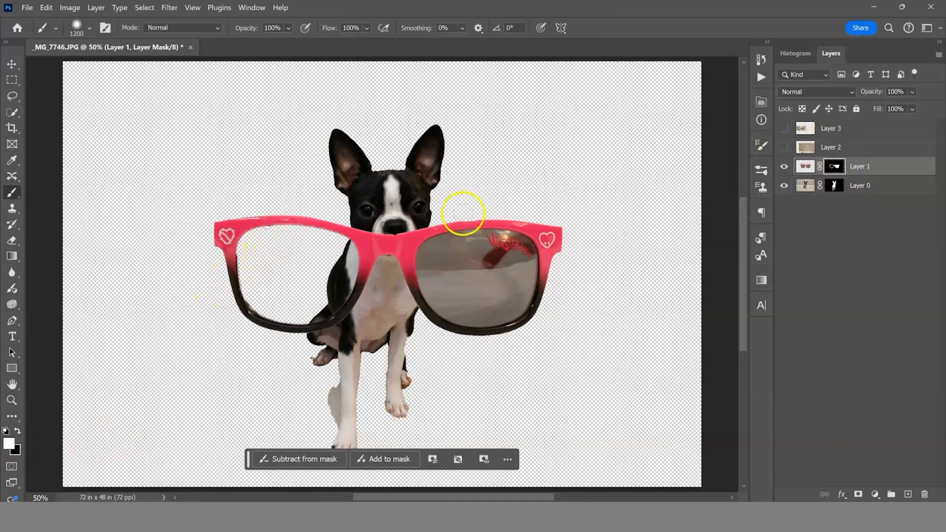
mouse_move(279, 227)
mouse_down()
mouse_move(253, 306)
mouse_move(399, 202)
mouse_move(338, 173)
mouse_up()
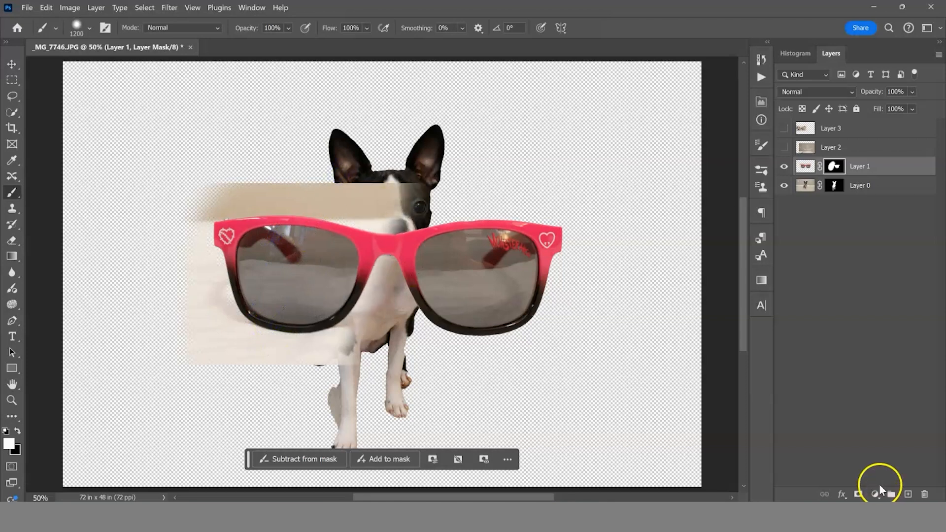
Undo the white paint on the sunglasses' layer mask, then try painting black across the frames and undo those strokes.
key(ctrl+z)
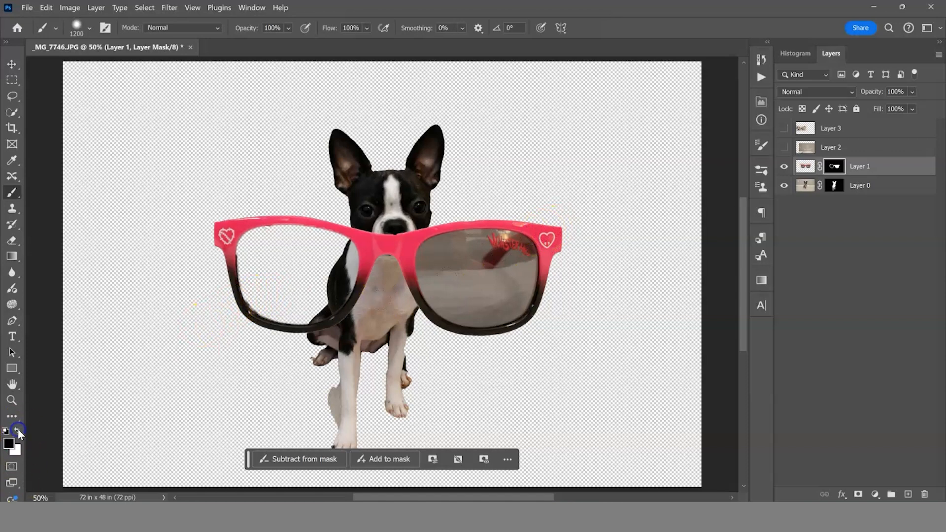
mouse_move(246, 268)
mouse_down()
mouse_move(262, 236)
mouse_move(317, 382)
mouse_move(378, 107)
mouse_up()
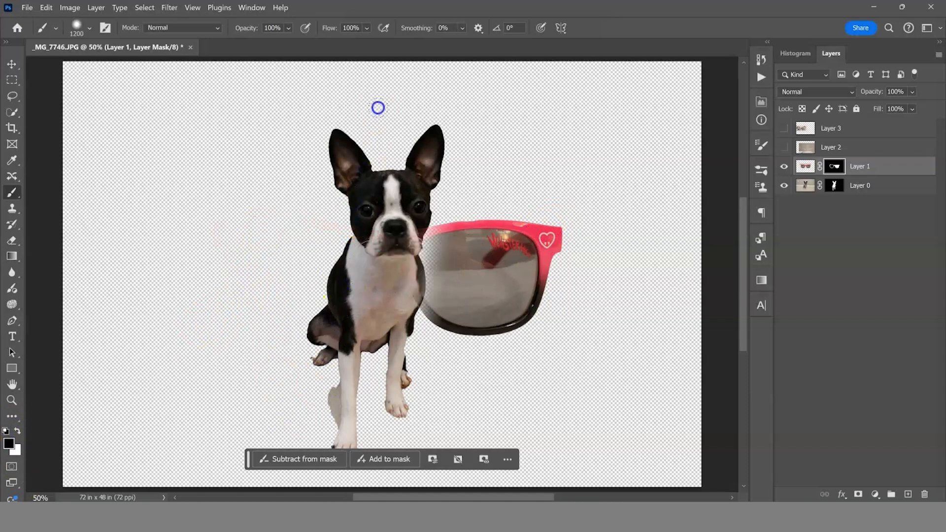
mouse_move(410, 193)
mouse_down()
mouse_move(460, 425)
mouse_move(481, 146)
mouse_up()
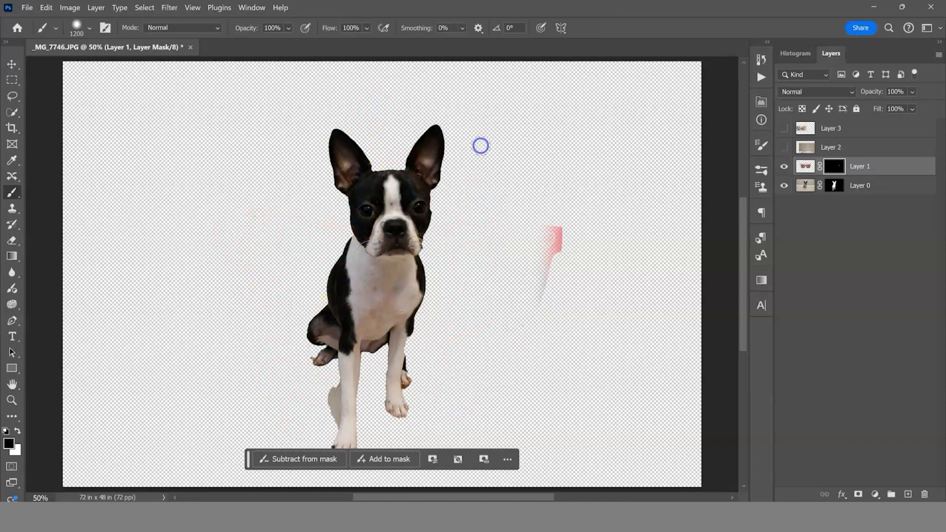
key(ctrl+z)
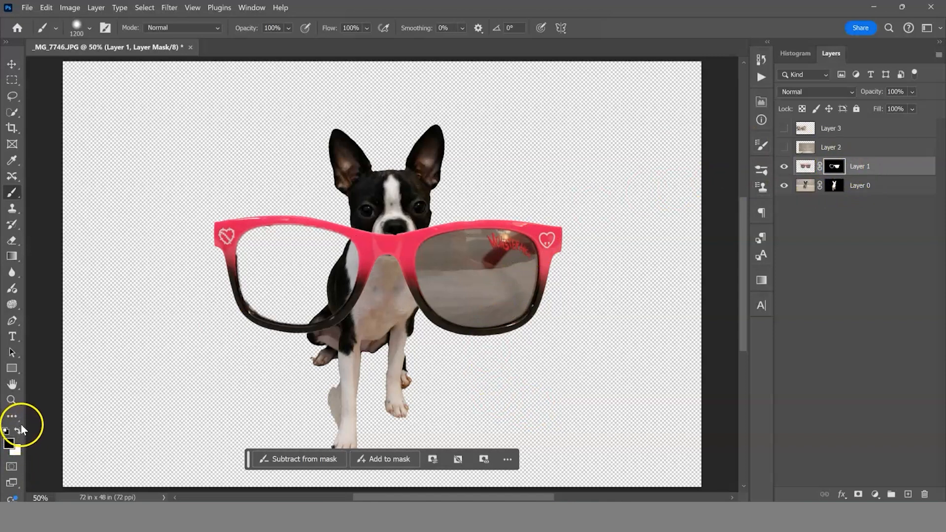
Set the Brush tool's hardness to 96% for close-up work on the sunglasses' right lens.
click(11, 400)
drag(473, 268, 492, 287)
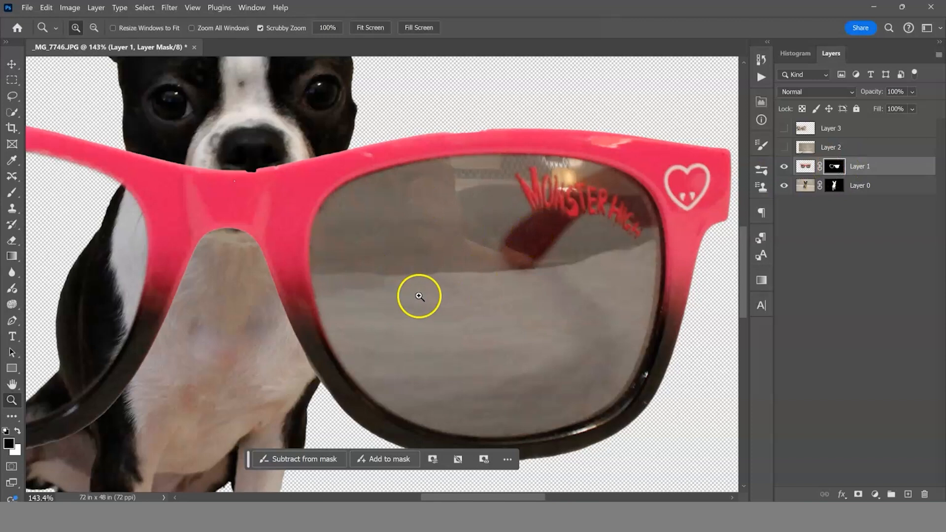
click(12, 192)
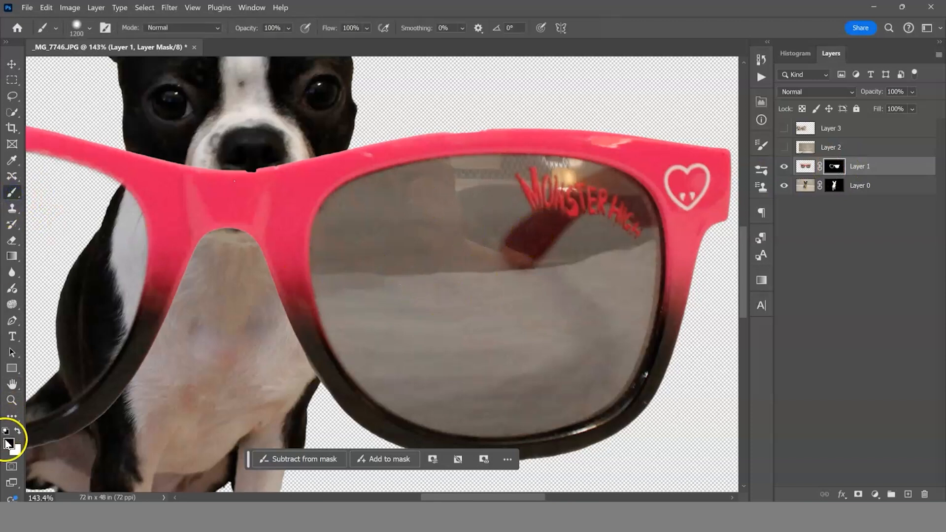
click(88, 28)
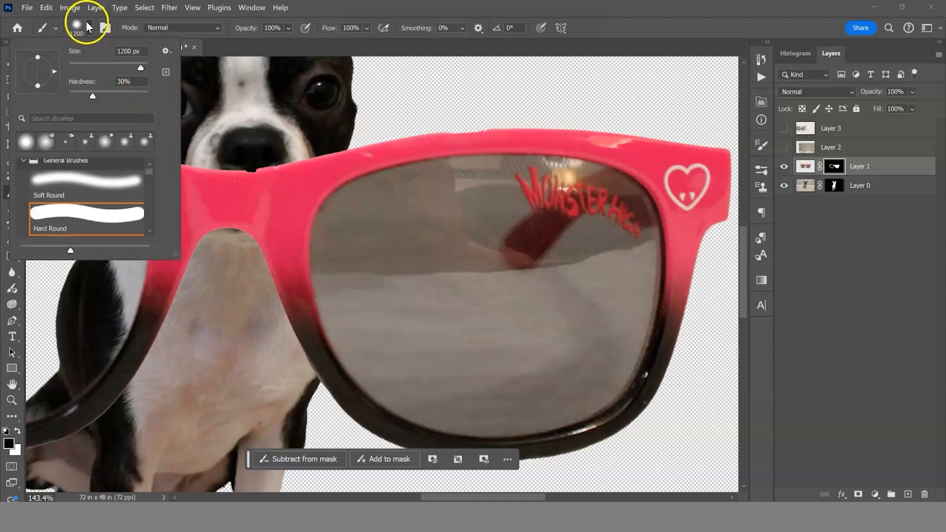
click(135, 94)
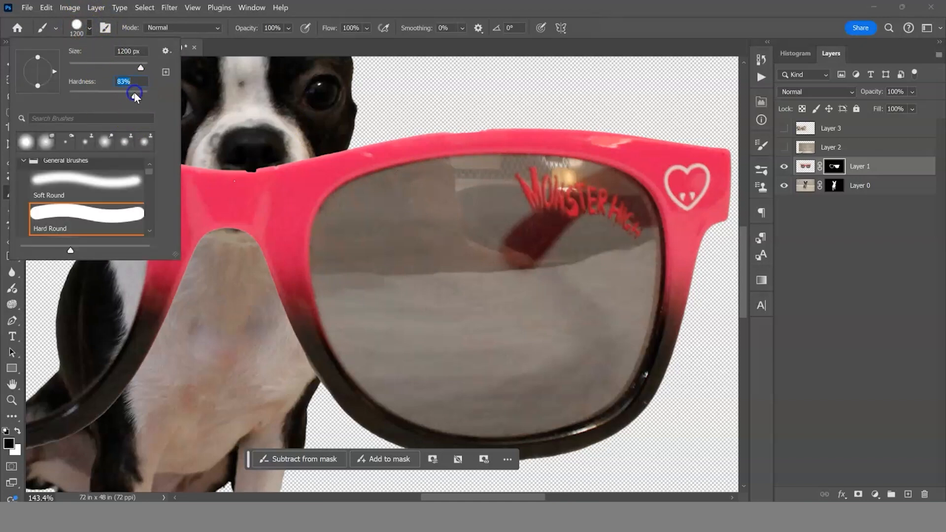
click(144, 97)
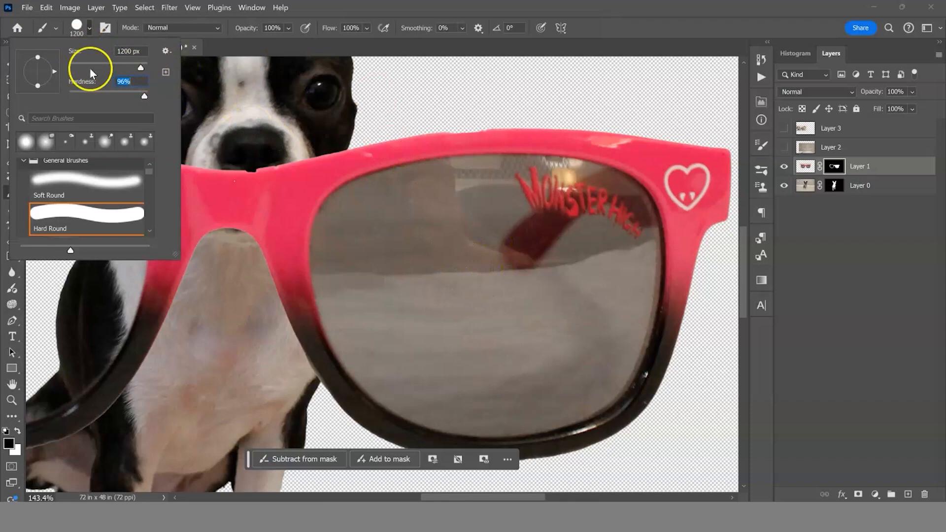
click(637, 10)
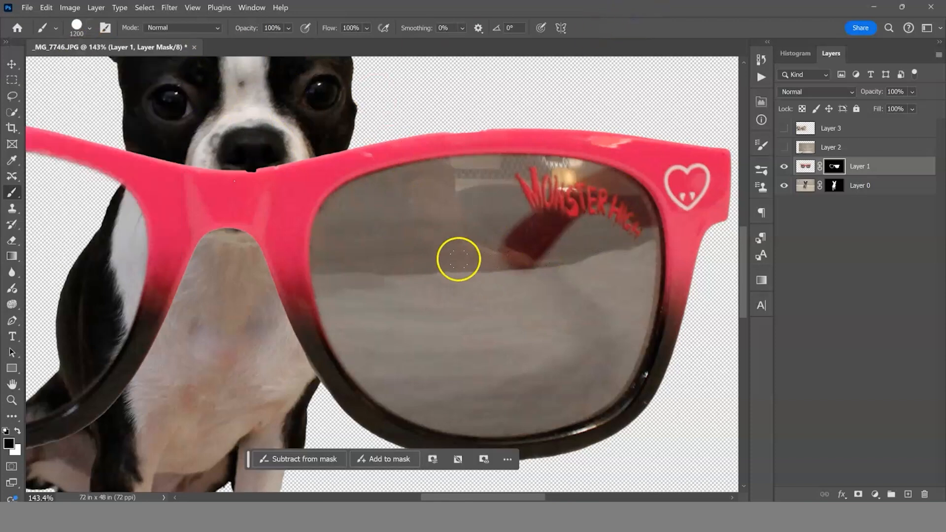
Hide the right lens by painting black on the sunglasses' layer mask with the brush size reduced to 300.
key(bracketleft)
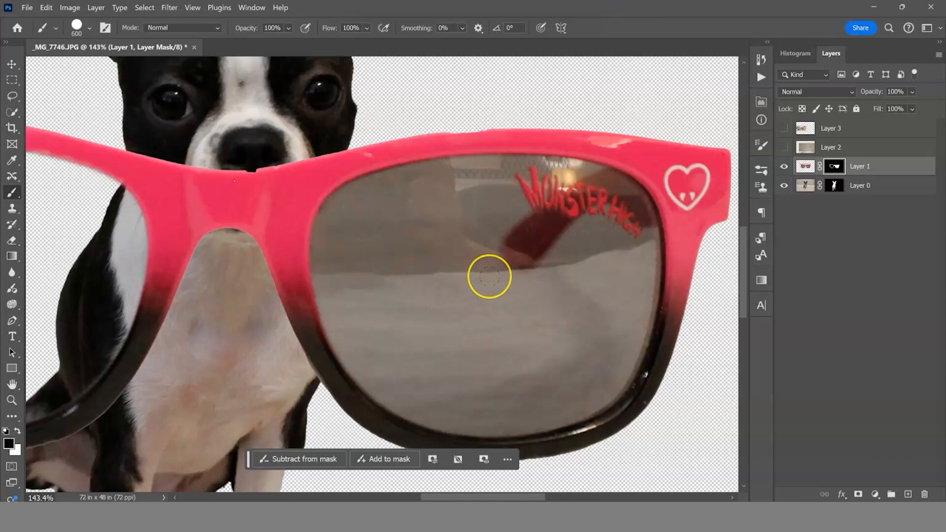
key(bracketleft)
key(bracketleft)
key(bracketleft)
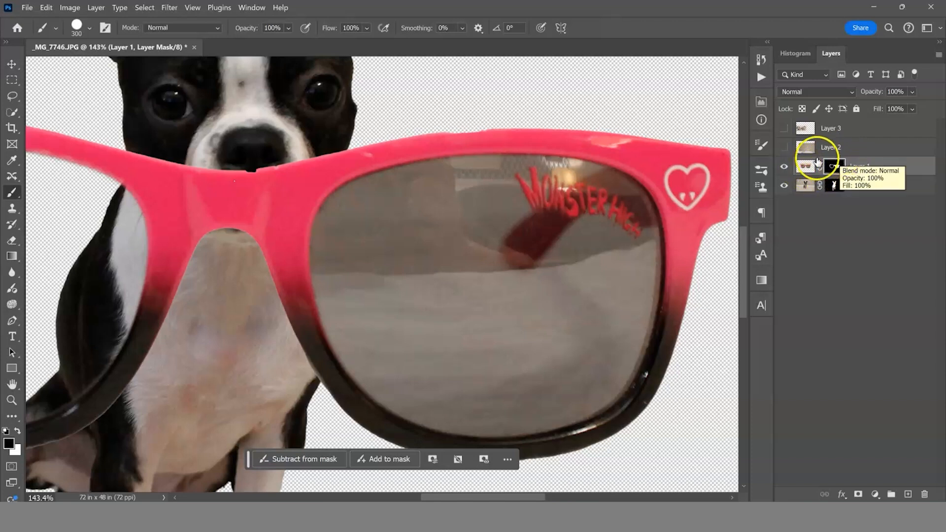
mouse_move(564, 221)
mouse_down()
mouse_move(380, 238)
mouse_move(380, 261)
mouse_move(404, 300)
mouse_move(441, 342)
mouse_move(509, 352)
mouse_move(569, 316)
mouse_move(582, 277)
mouse_move(459, 300)
mouse_up()
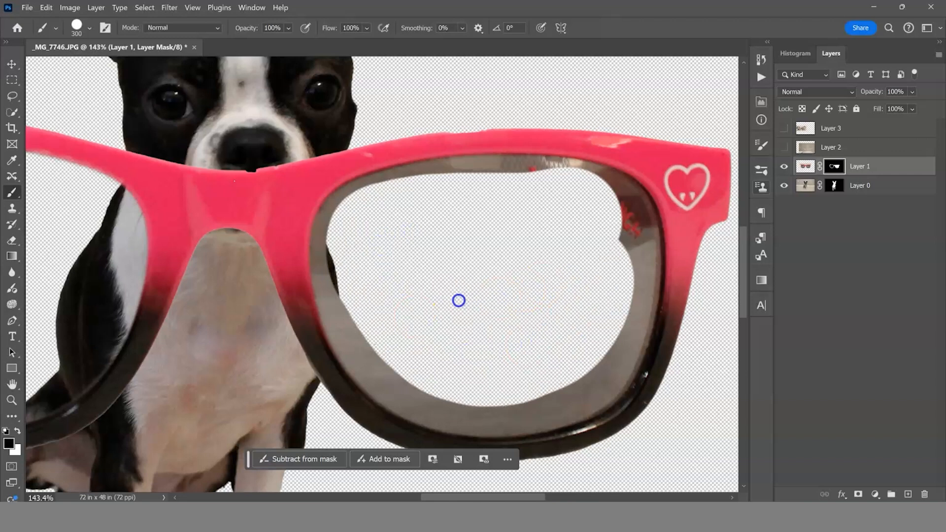
mouse_move(367, 237)
mouse_down()
mouse_move(445, 215)
mouse_move(580, 219)
mouse_move(595, 233)
mouse_move(593, 303)
mouse_move(580, 350)
mouse_move(555, 368)
mouse_move(475, 383)
mouse_move(410, 359)
mouse_move(372, 277)
mouse_up()
mouse_move(371, 232)
mouse_down()
mouse_move(359, 274)
mouse_move(376, 323)
mouse_up()
click(370, 234)
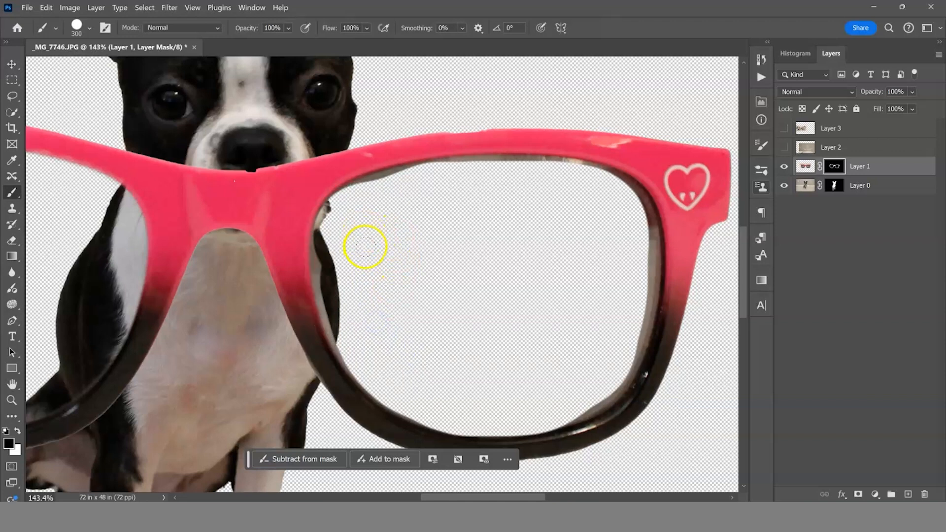
Paint black over the remaining lens slivers along the inner rim of the right frame on the sunglasses' mask.
drag(363, 262, 376, 319)
click(391, 239)
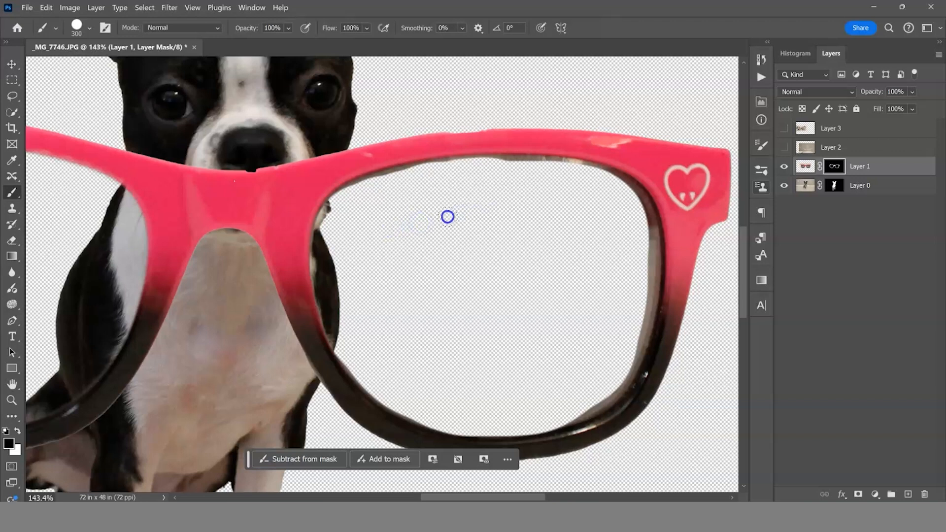
mouse_move(519, 211)
mouse_down()
mouse_move(576, 211)
mouse_move(596, 220)
mouse_move(602, 237)
mouse_move(595, 320)
mouse_move(582, 355)
mouse_move(562, 369)
mouse_up()
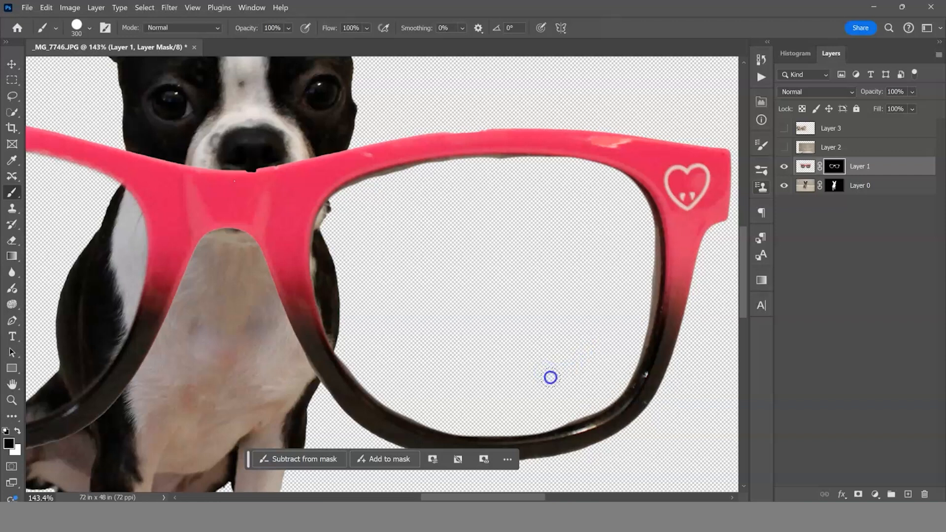
click(590, 350)
drag(587, 354, 572, 367)
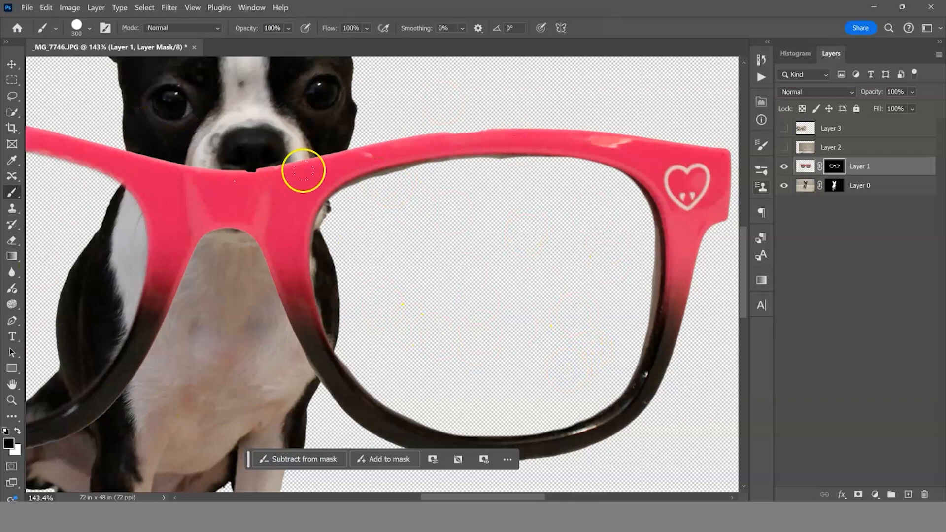
drag(569, 163, 617, 156)
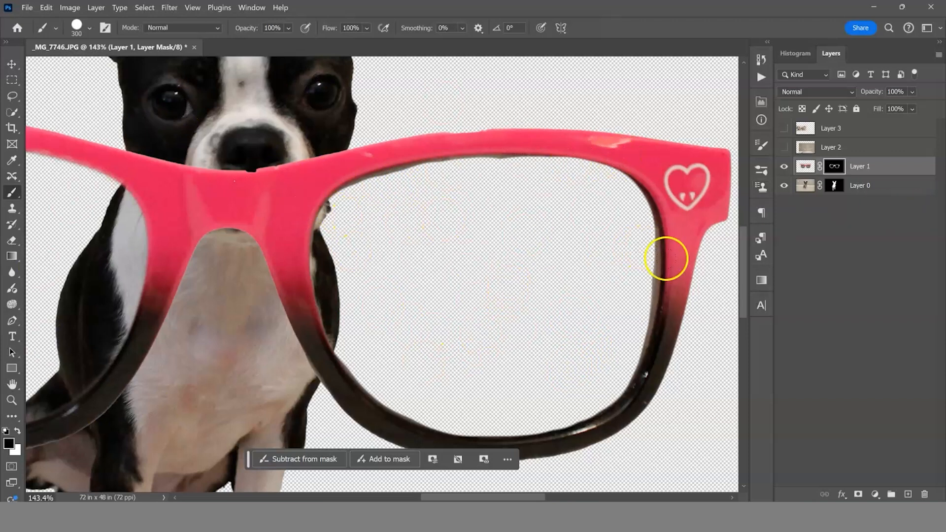
Paint black on the dog's layer mask over the leftover floor patch beside its front leg, reducing the brush size to 150.
drag(743, 267, 744, 356)
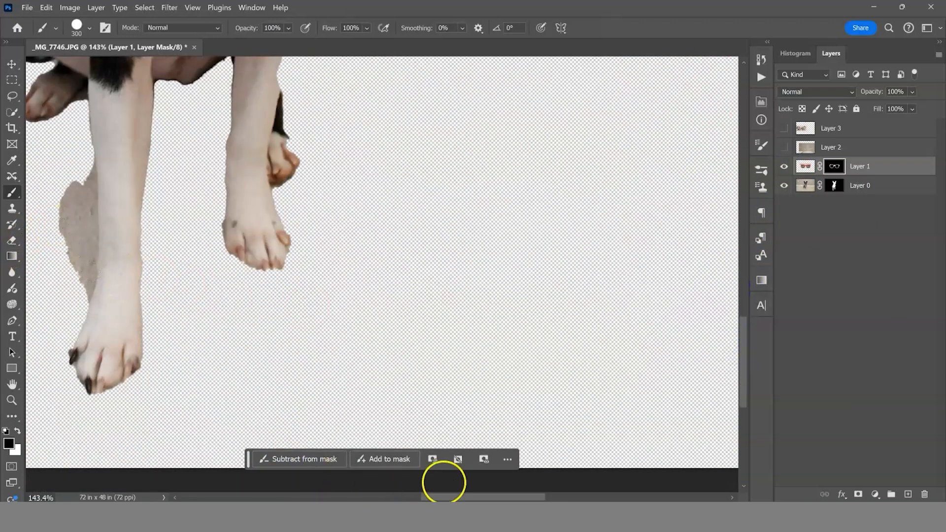
drag(448, 497, 411, 488)
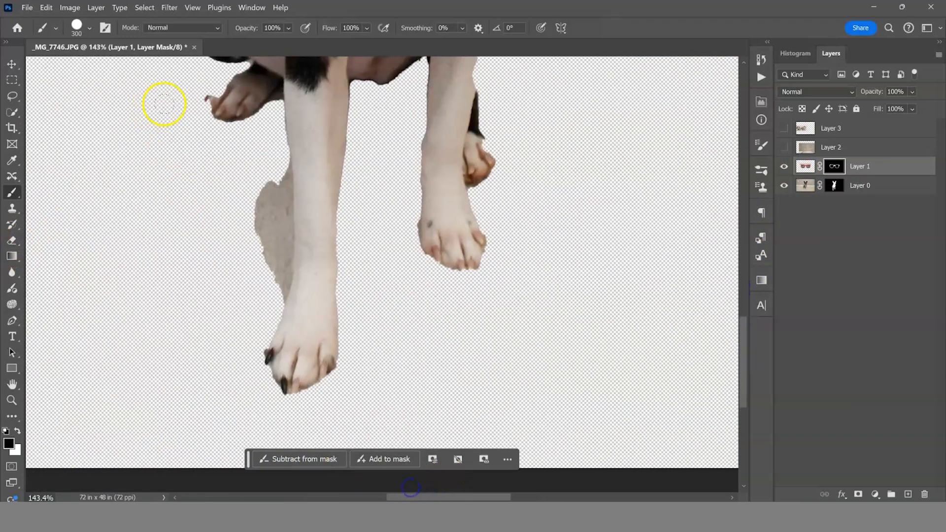
click(832, 188)
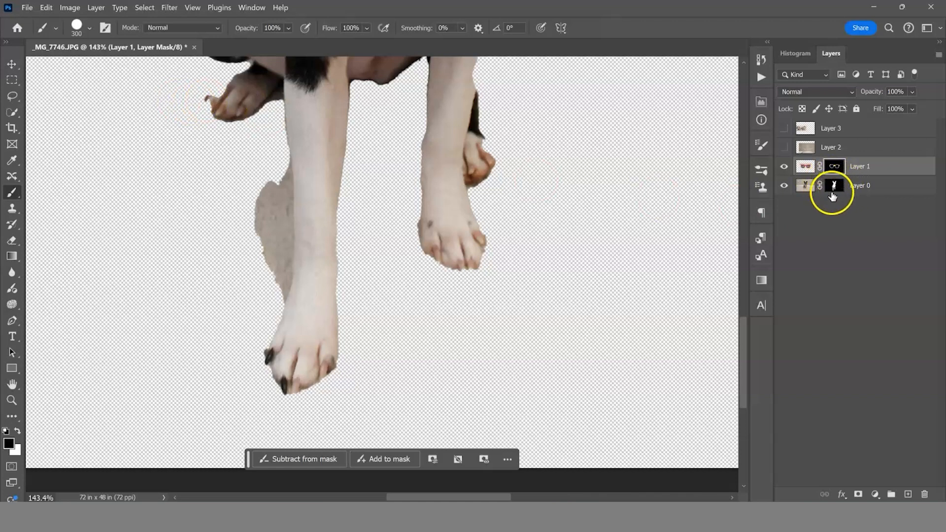
click(835, 189)
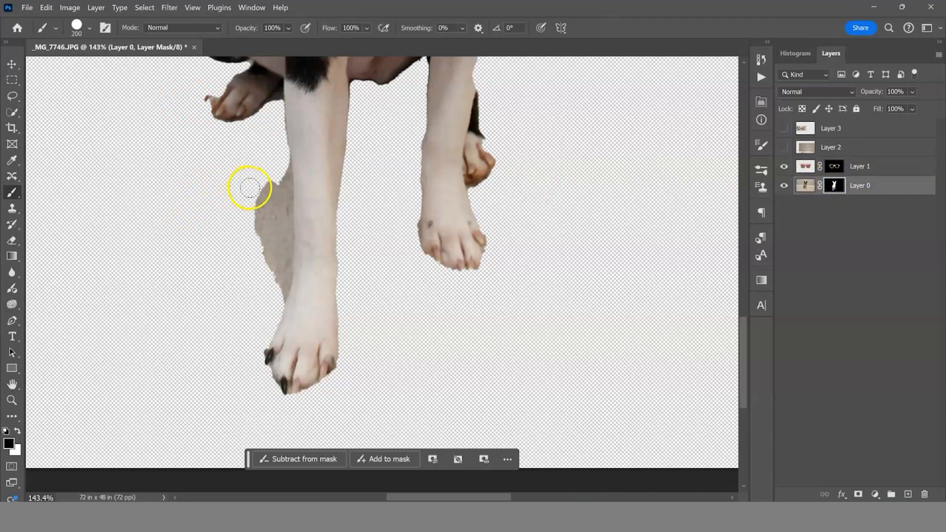
mouse_move(257, 180)
mouse_down()
mouse_move(257, 285)
mouse_move(265, 162)
mouse_move(265, 285)
mouse_up()
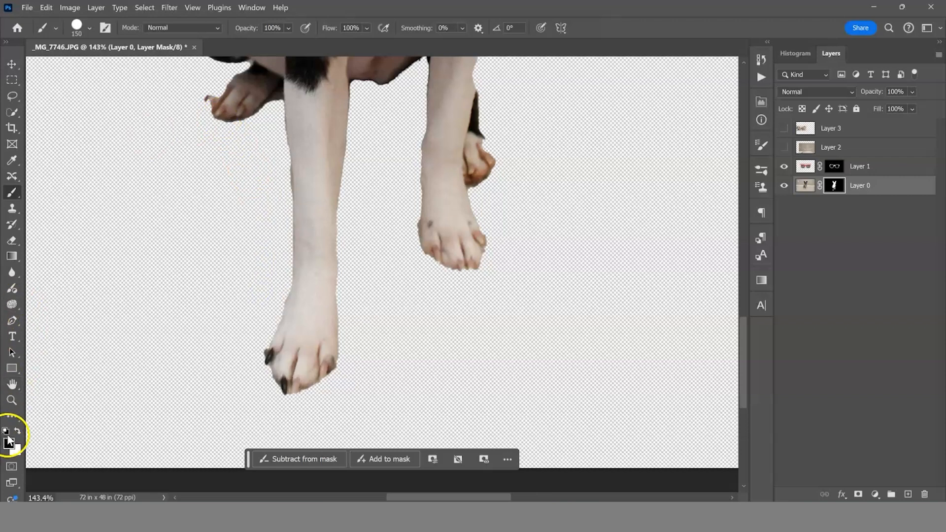
Restore the missing edge of the dog's left rear paw by painting white on its layer mask with brush sizes 50 and 45.
key(x)
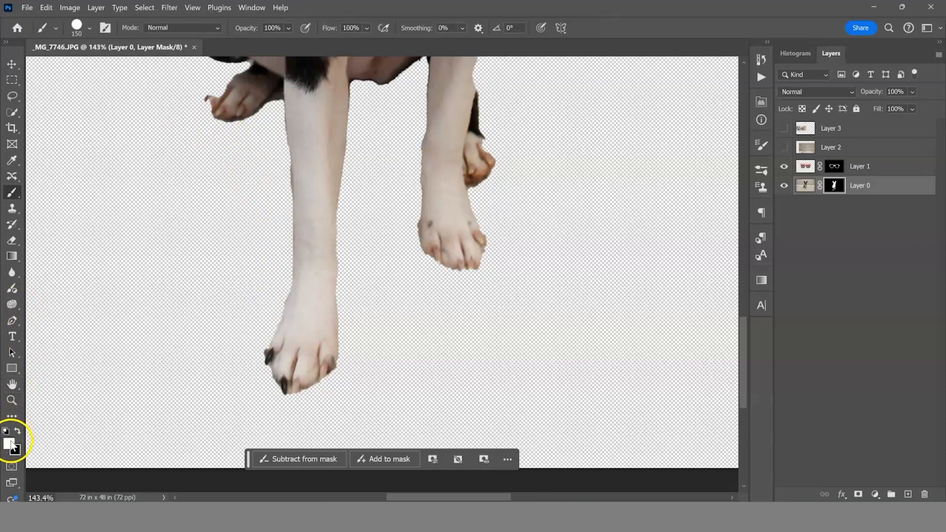
key(bracketleft)
key(bracketleft)
key(bracketleft)
key(bracketleft)
key(bracketleft)
key(bracketleft)
key(bracketleft)
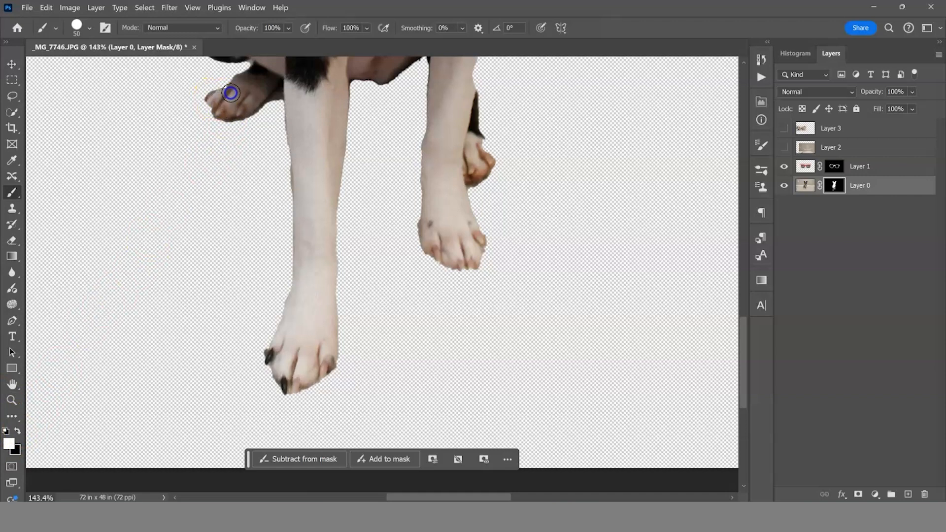
mouse_move(217, 96)
mouse_down()
mouse_move(216, 105)
mouse_move(241, 77)
mouse_up()
key(bracketleft)
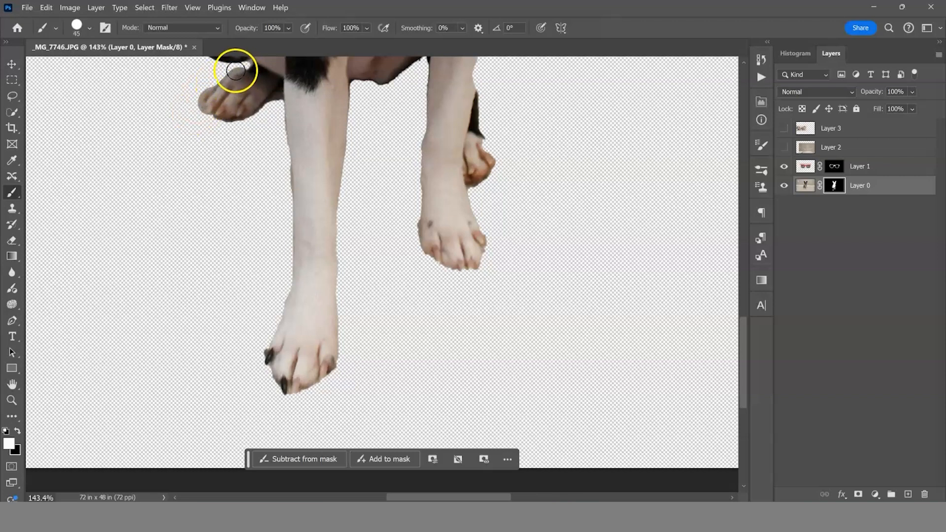
mouse_move(236, 74)
mouse_down()
mouse_move(222, 95)
mouse_move(197, 95)
mouse_move(195, 109)
mouse_up()
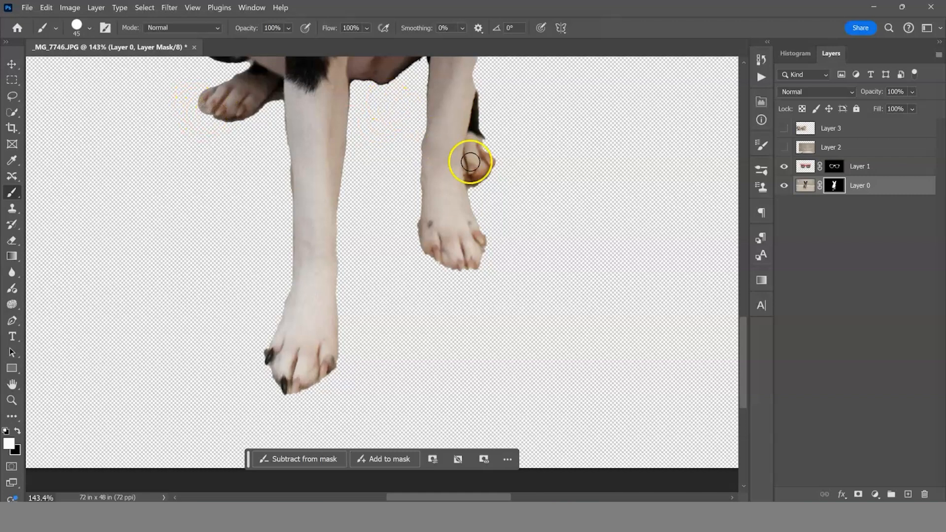
Trim the outer edge of the dog's raised front paw by painting black on its layer mask at brush size 45.
drag(410, 213, 418, 300)
key(x)
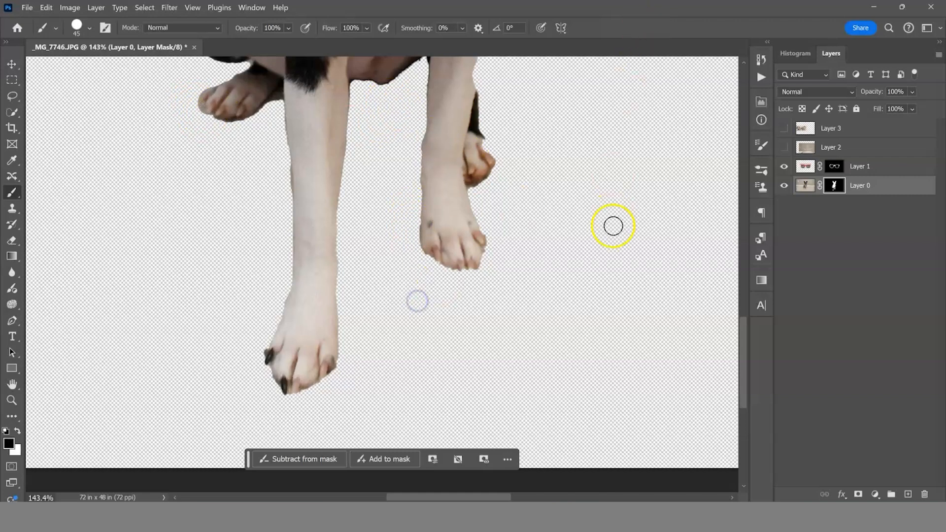
scroll(247, 133, up, 6)
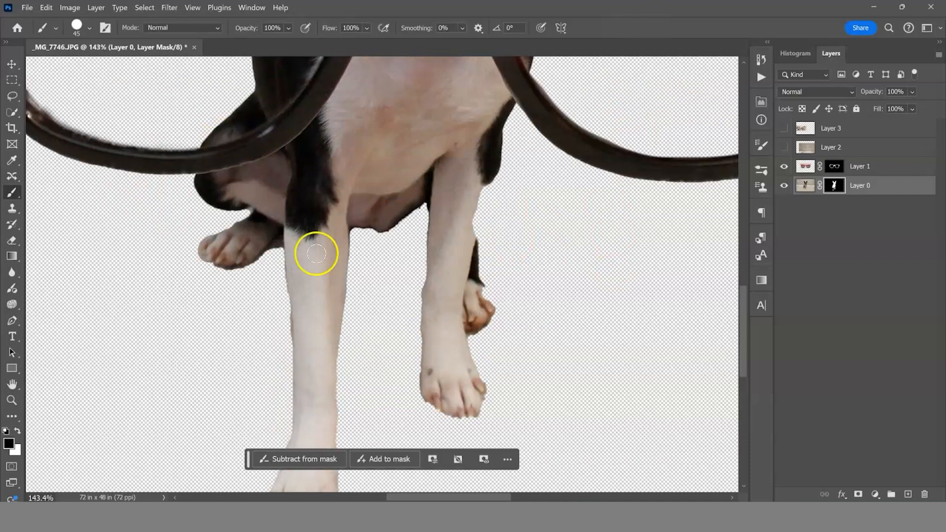
scroll(357, 153, up, 12)
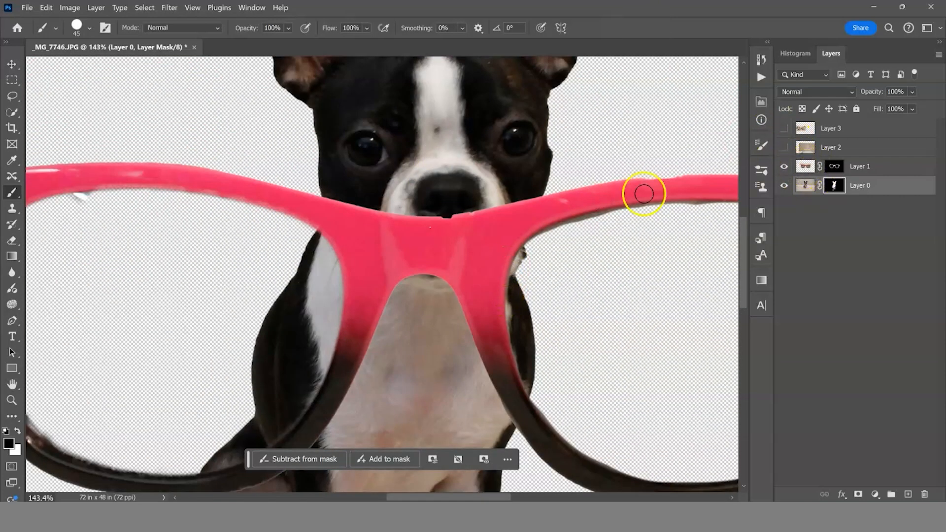
scroll(620, 194, up, 2)
scroll(545, 196, up, 1)
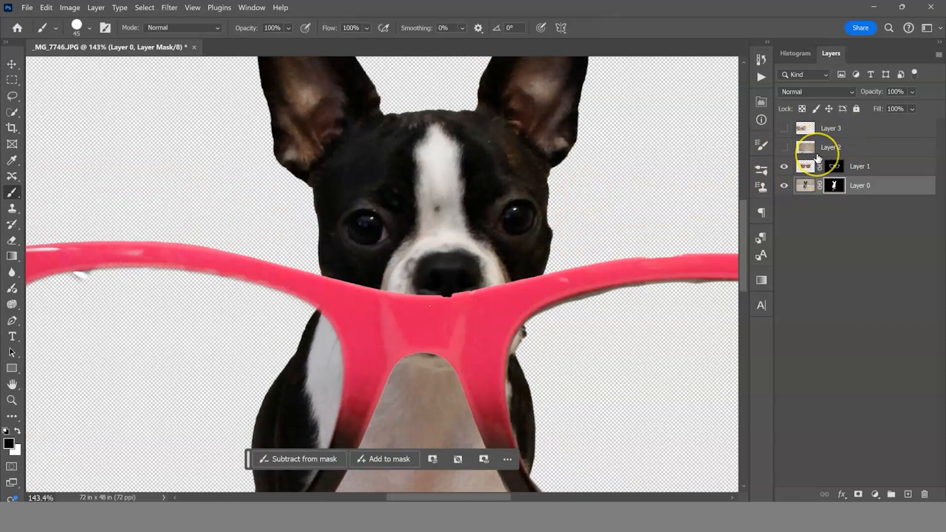
key(ctrl+t)
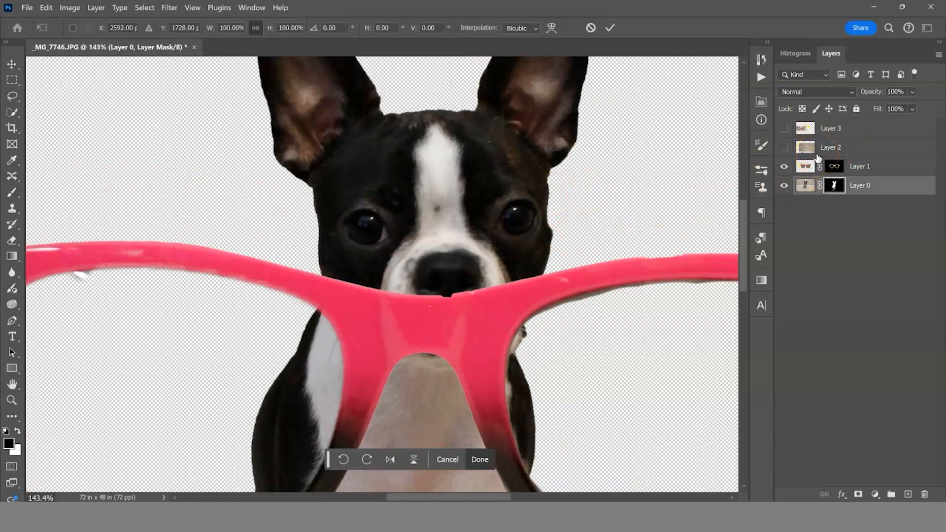
click(612, 27)
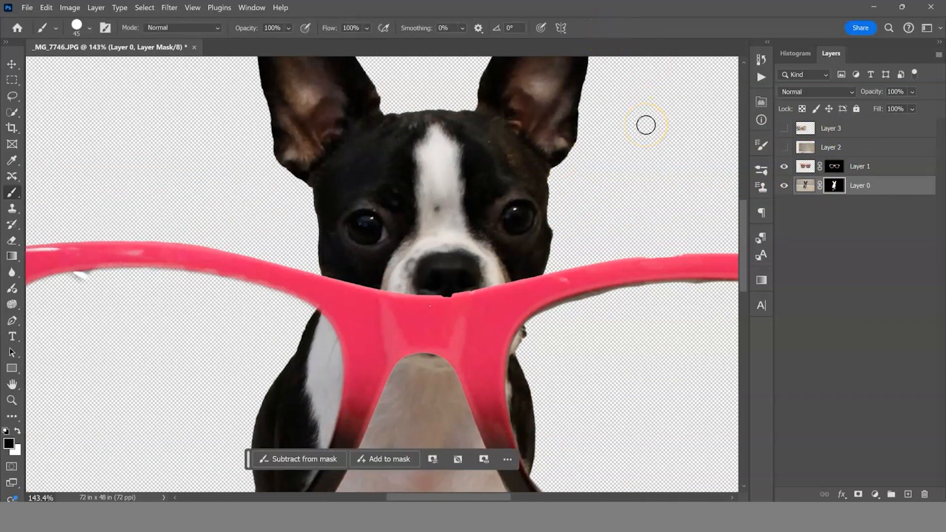
key(ctrl+0)
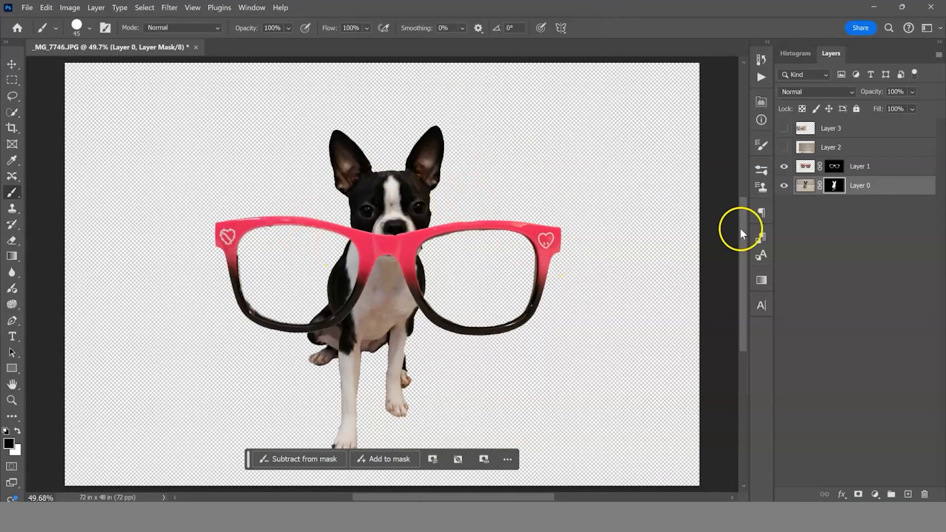
Scale the sunglasses layer down proportionally to about 35.5% and position the glasses over the dog's eyes.
click(865, 166)
click(843, 168)
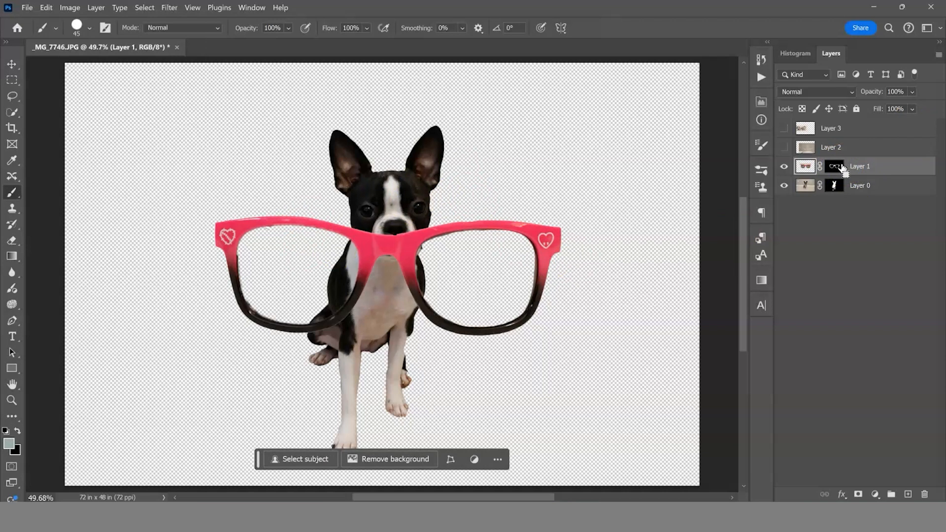
key(ctrl+t)
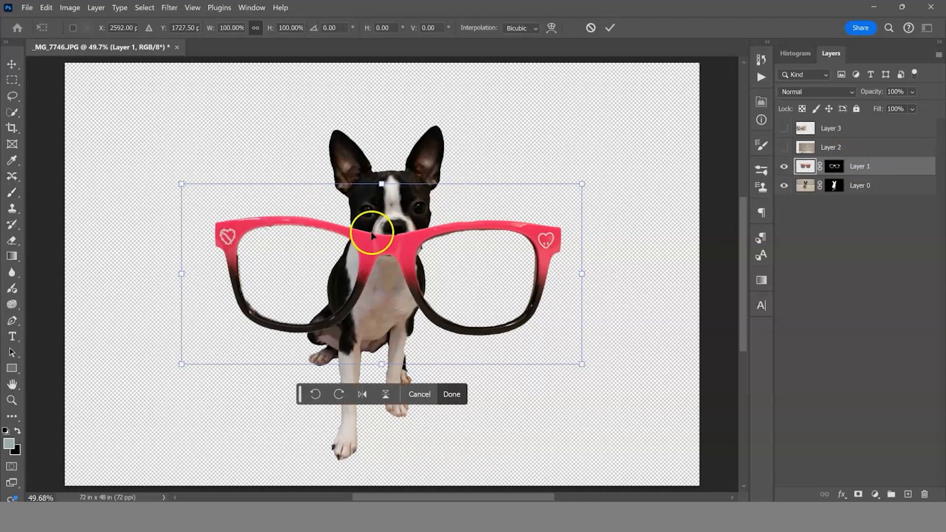
drag(579, 365, 323, 237)
drag(258, 209, 402, 206)
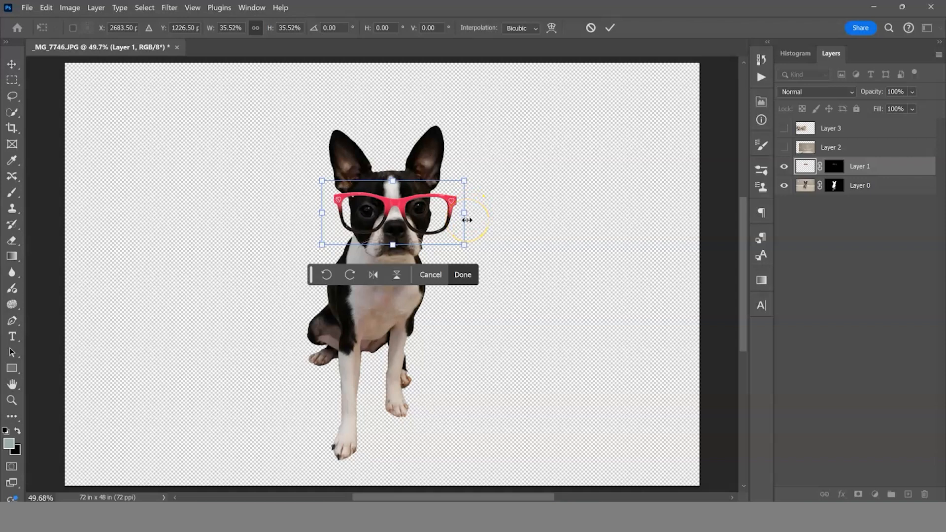
Try squeezing and stretching the sunglasses' width out of proportion, and undo the distortion.
drag(466, 215, 385, 220)
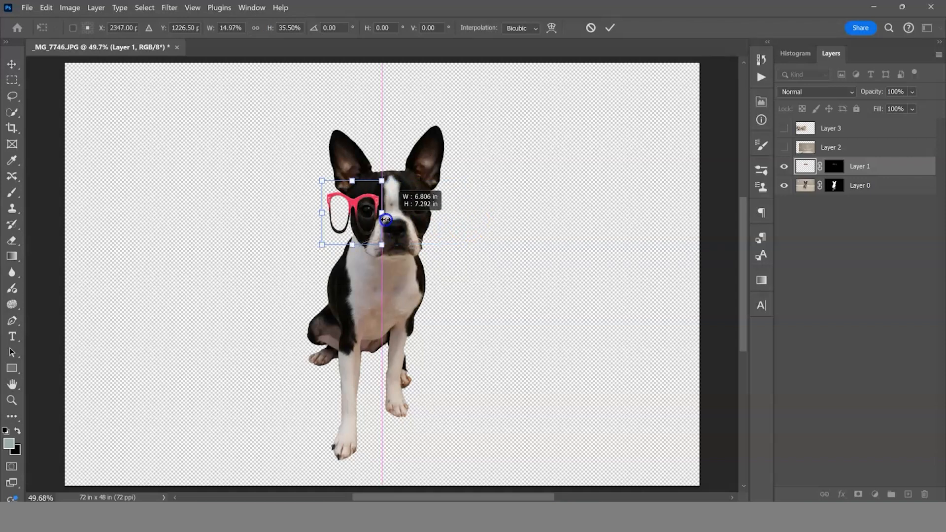
drag(386, 219, 578, 218)
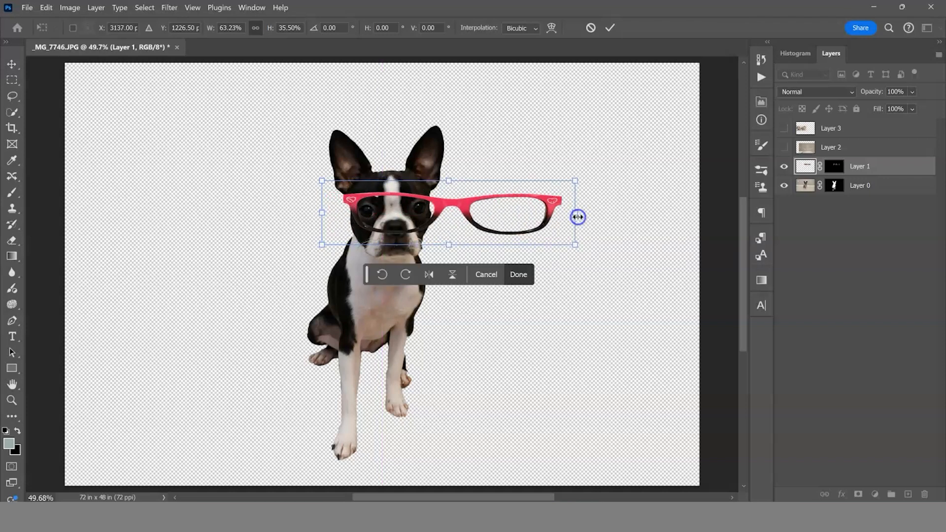
key(ctrl+z)
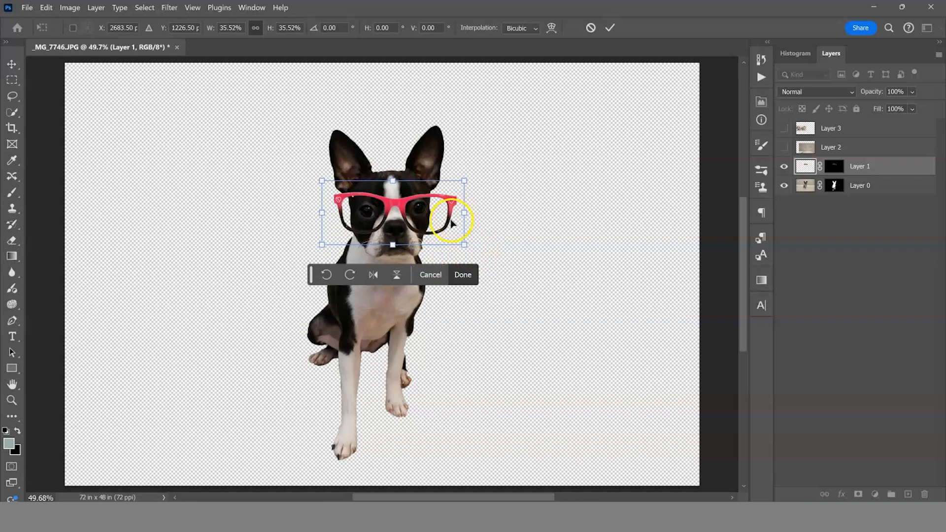
Apply the sunglasses' transform and return to the Brush tool.
key(Return)
key(b)
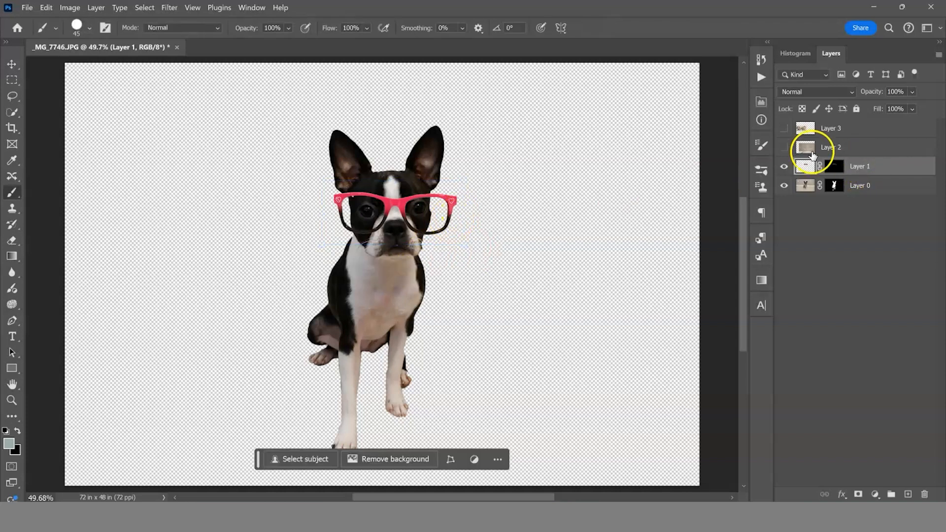
Show the pearl necklace layer (Layer 2) and remove its background.
click(783, 147)
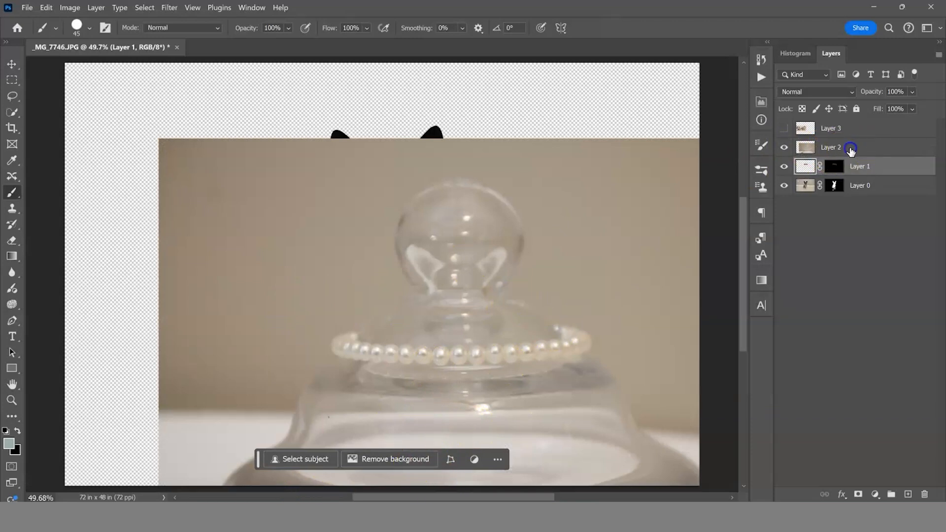
click(850, 148)
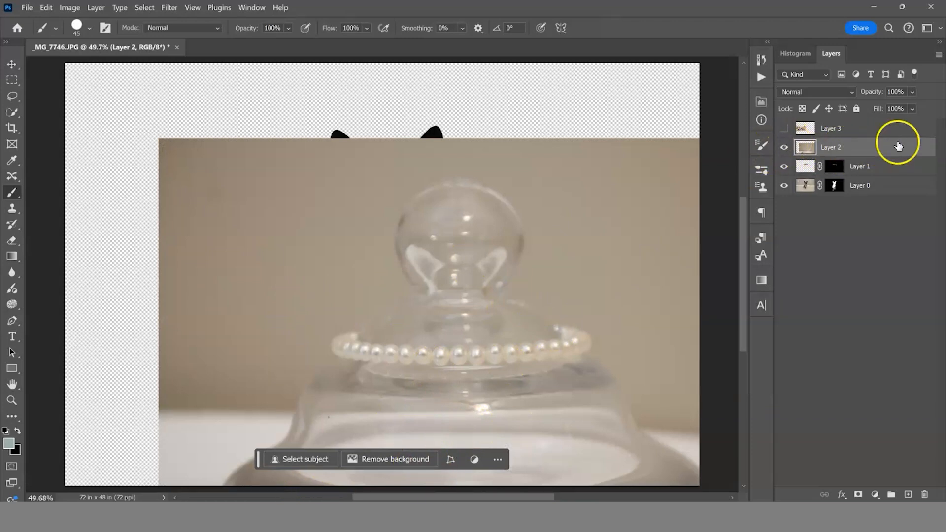
click(393, 460)
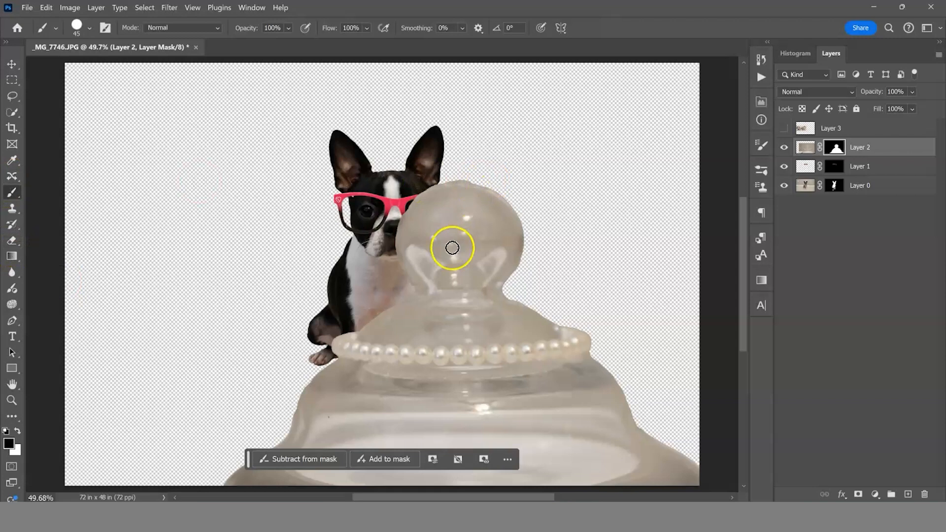
Paint black on Layer 2's mask over the glass jar above and below the pearls, enlarging the brush up to 1600.
key(bracketright)
key(bracketright)
key(bracketright)
key(bracketright)
key(bracketright)
key(bracketright)
key(bracketright)
key(bracketright)
key(bracketright)
key(bracketright)
key(bracketright)
mouse_move(410, 209)
mouse_down()
mouse_move(427, 245)
mouse_move(547, 232)
mouse_move(400, 242)
mouse_up()
key(bracketright)
key(bracketright)
key(bracketright)
key(bracketright)
mouse_move(251, 450)
mouse_down()
mouse_move(370, 473)
mouse_move(460, 476)
mouse_move(534, 476)
mouse_move(648, 450)
mouse_move(685, 474)
mouse_up()
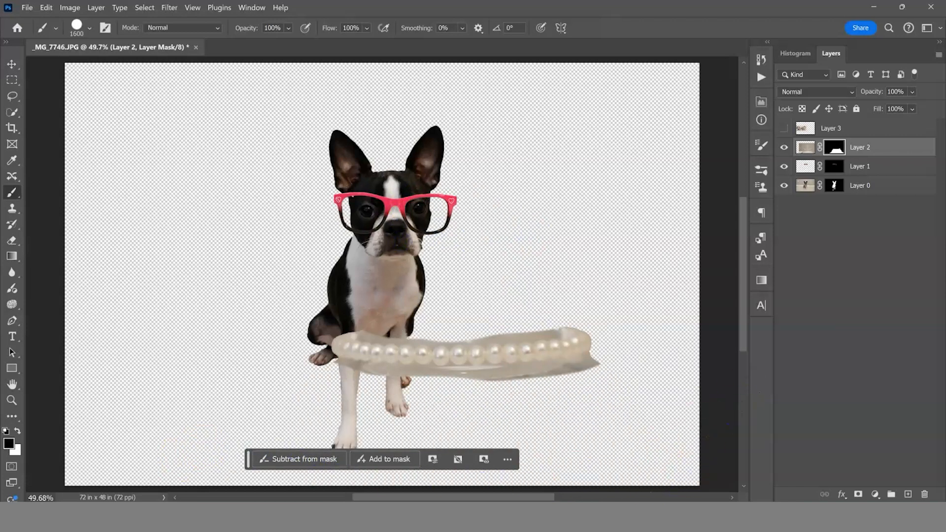
Show the bow tie layer (Layer 3) and remove its background.
click(784, 129)
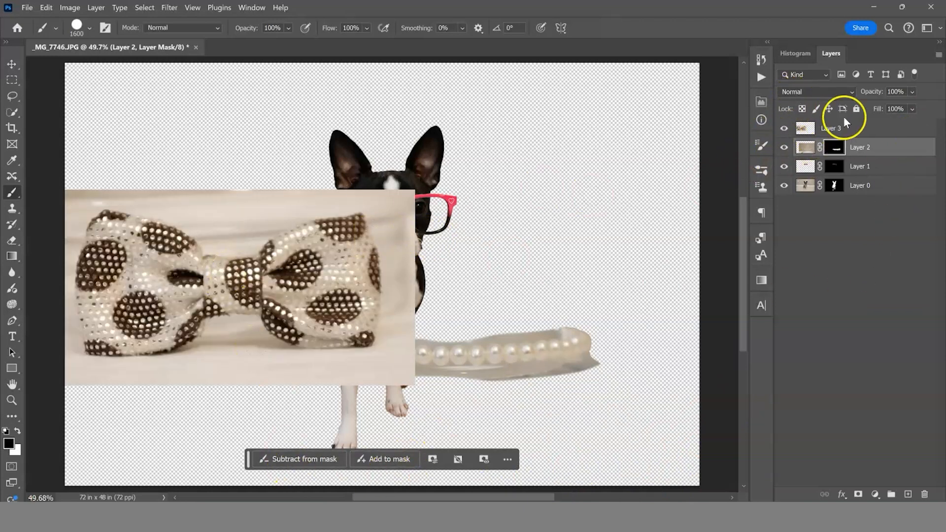
click(846, 134)
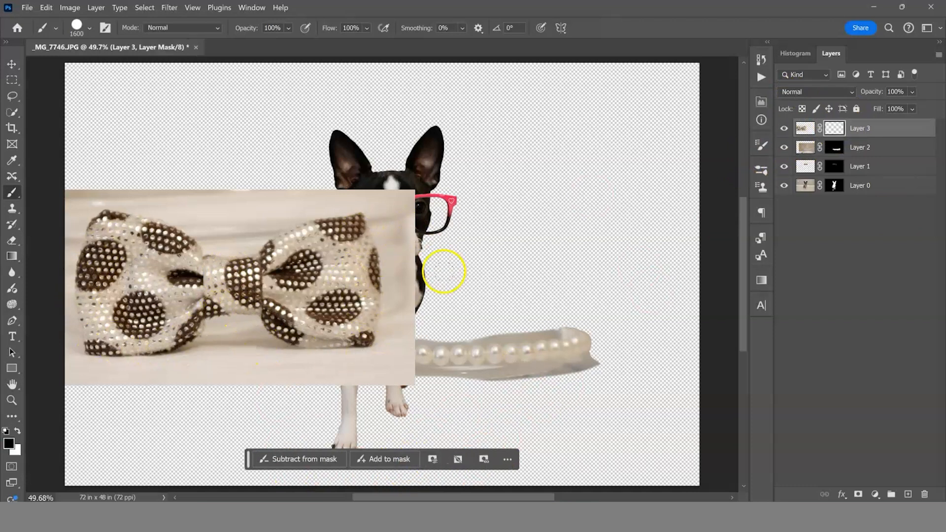
Shrink the bow tie, tilt it slightly and place it on top of the dog's head between the ears.
key(ctrl+t)
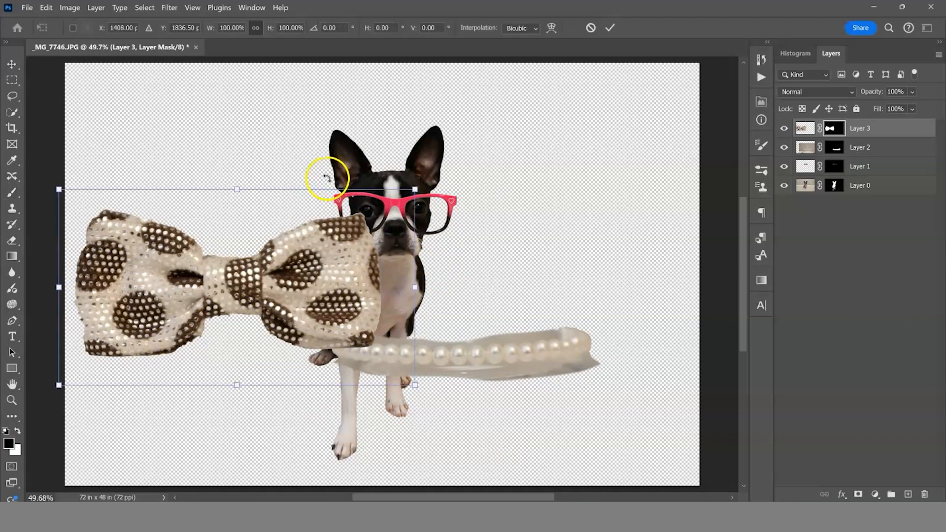
drag(417, 190, 450, 182)
drag(470, 151, 443, 158)
key(Return)
key(b)
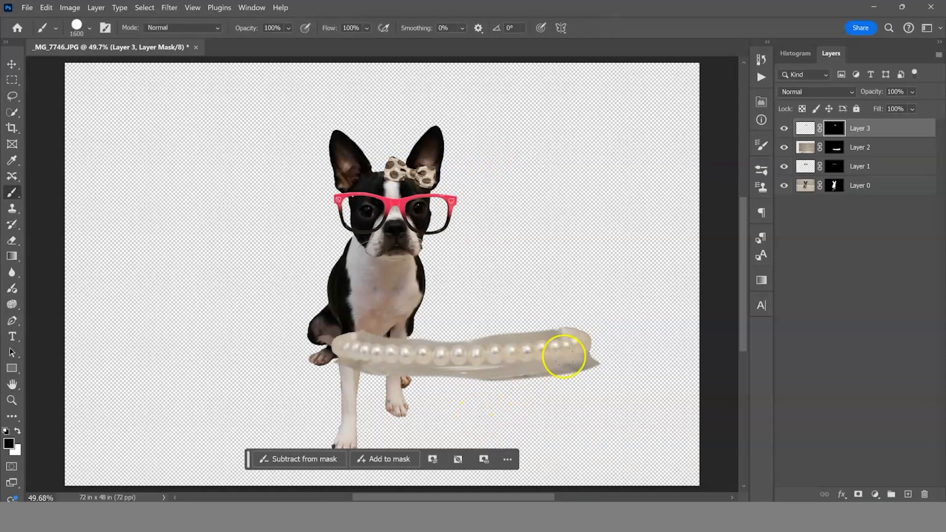
Scale the pearl necklace layer to about 44.14%, rotate it about 8.17°, and place it across the dog's neck.
click(872, 148)
key(ctrl+t)
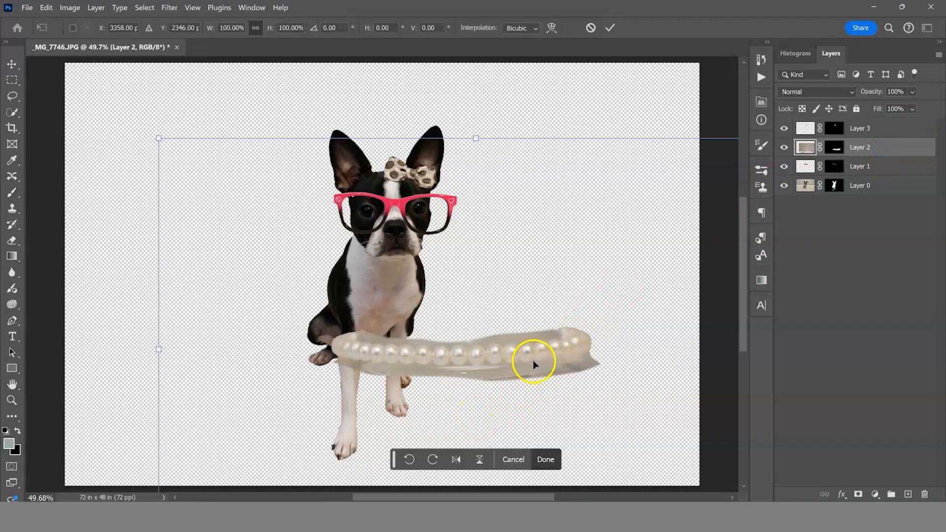
drag(164, 134, 332, 264)
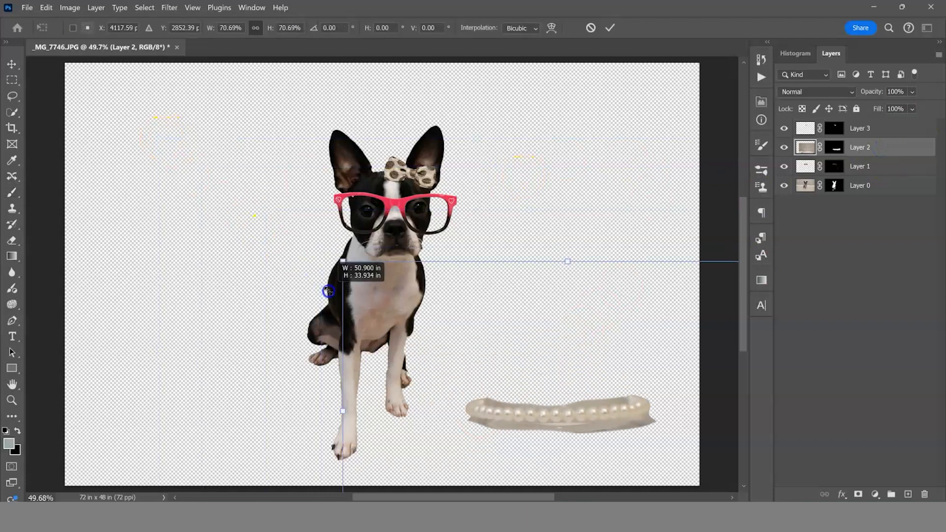
drag(575, 418, 394, 276)
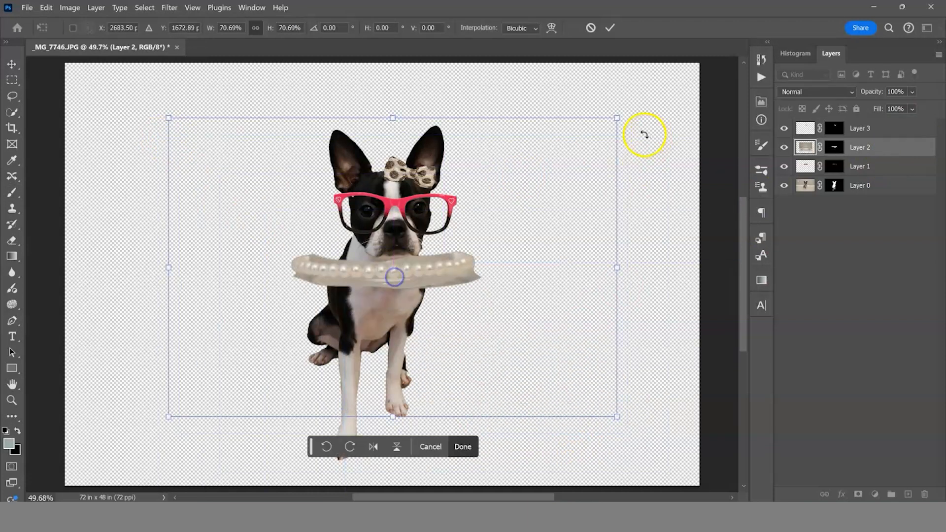
drag(618, 119, 498, 222)
drag(359, 310, 406, 269)
drag(226, 160, 270, 177)
drag(560, 184, 557, 209)
drag(415, 274, 401, 273)
key(Return)
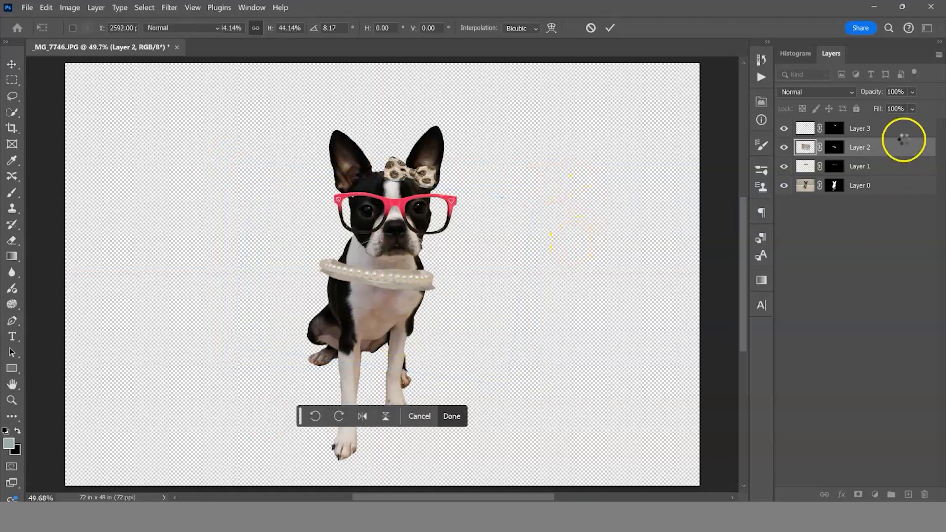
key(b)
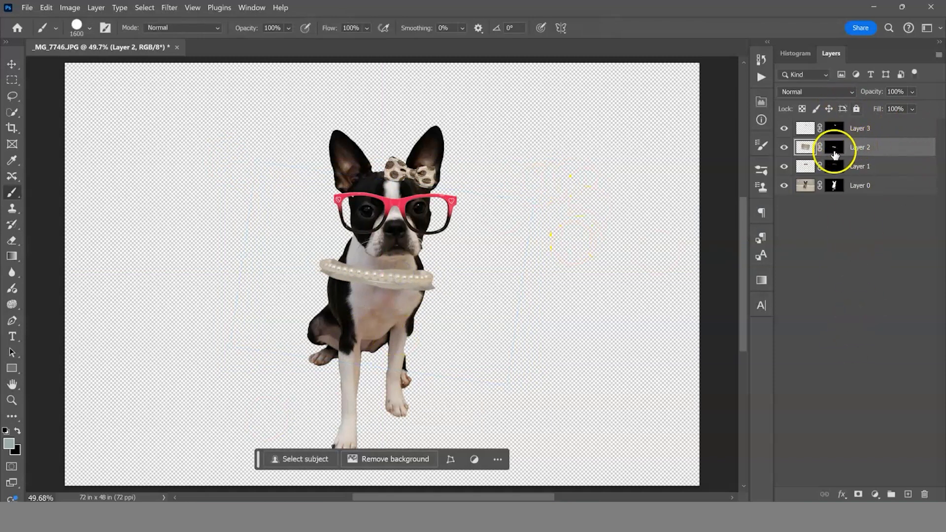
Add a new empty layer and move it beneath the dog layer.
click(866, 192)
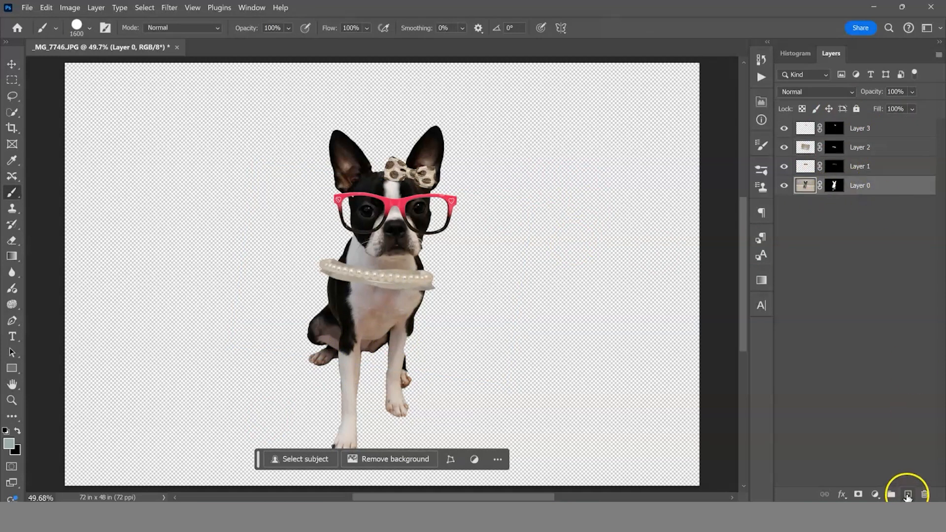
click(907, 495)
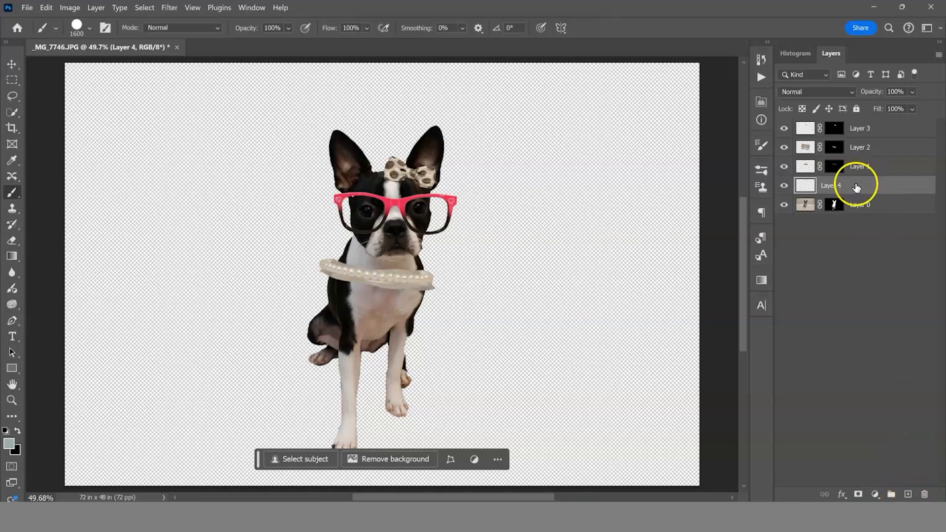
drag(856, 185, 856, 238)
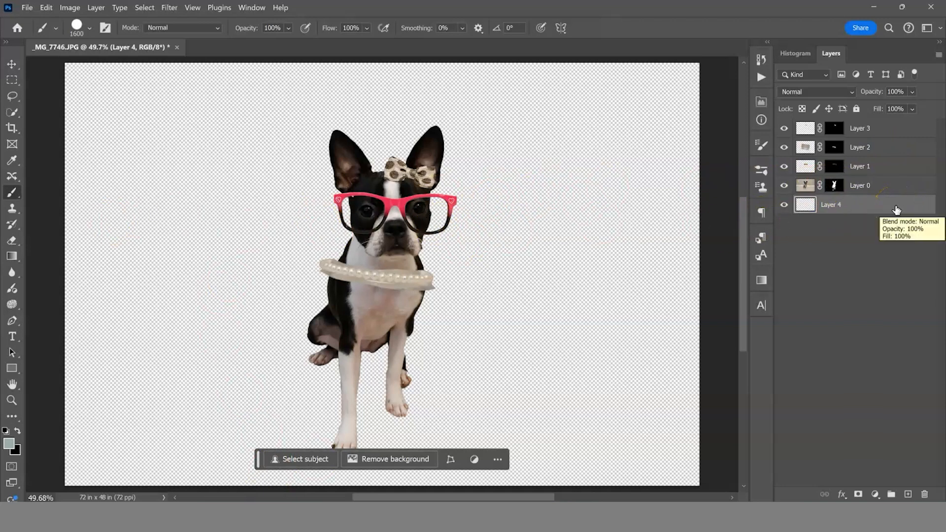
Select the whole canvas and generate a background on the empty layer using Generative Fill with the prompt "City Road".
key(ctrl+a)
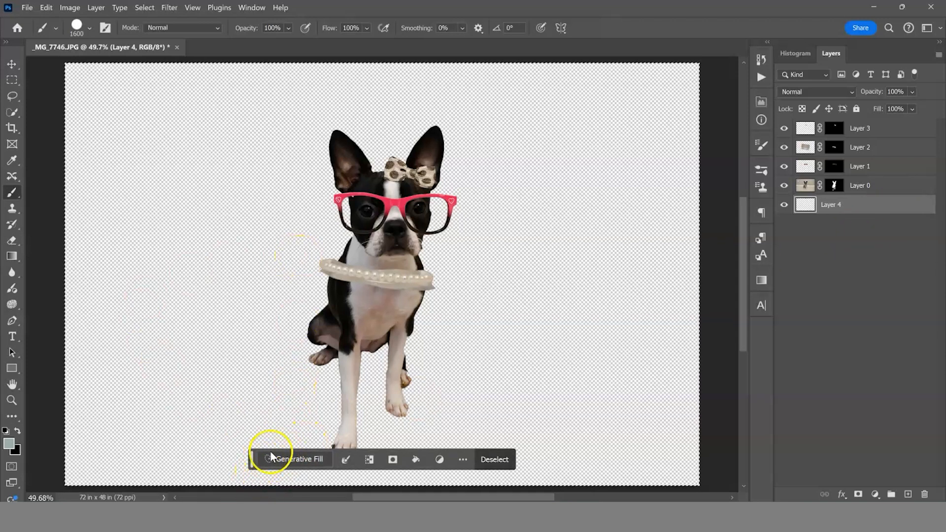
click(304, 456)
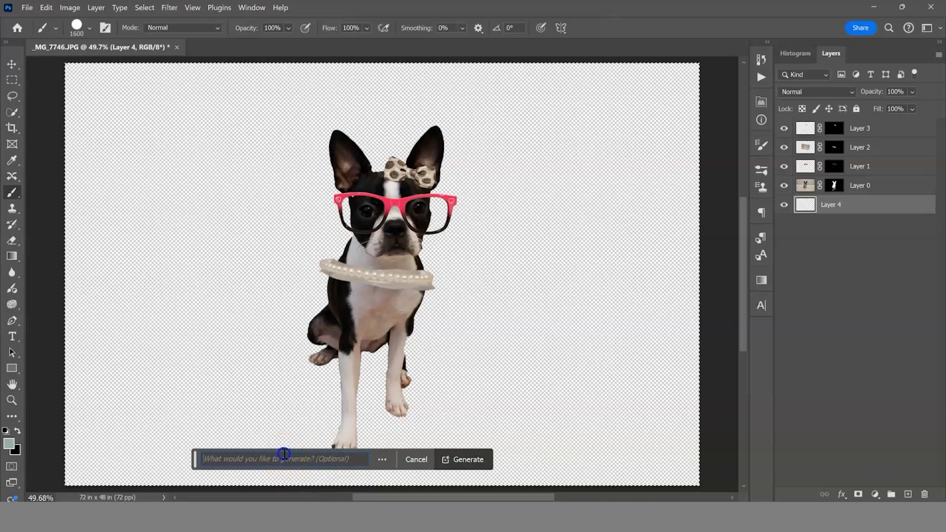
text(C)
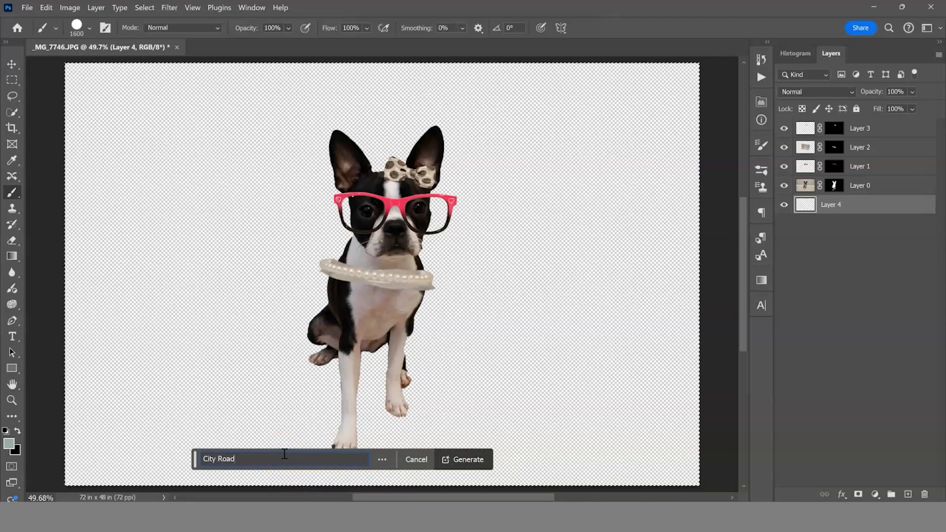
text(ity Road)
key(Return)
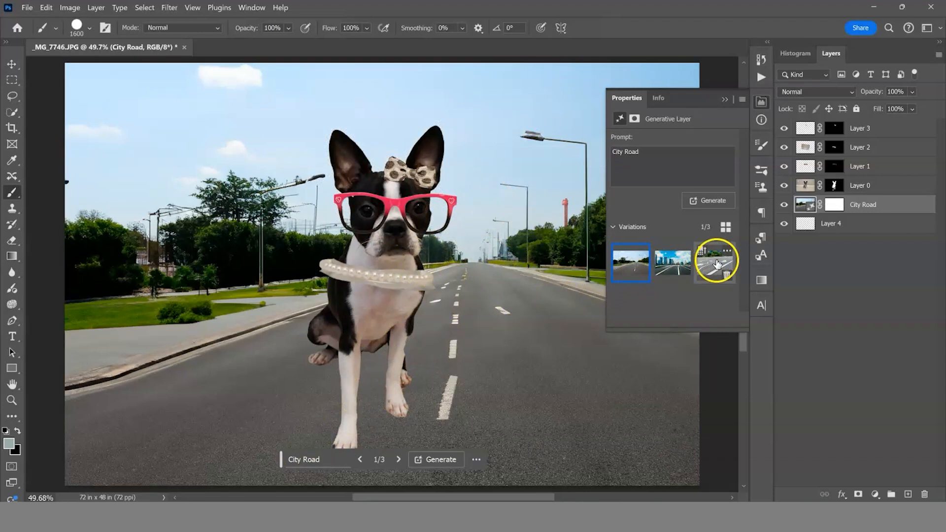
Preview the other two road variations and generate new backgrounds with the prompt "City street".
click(399, 460)
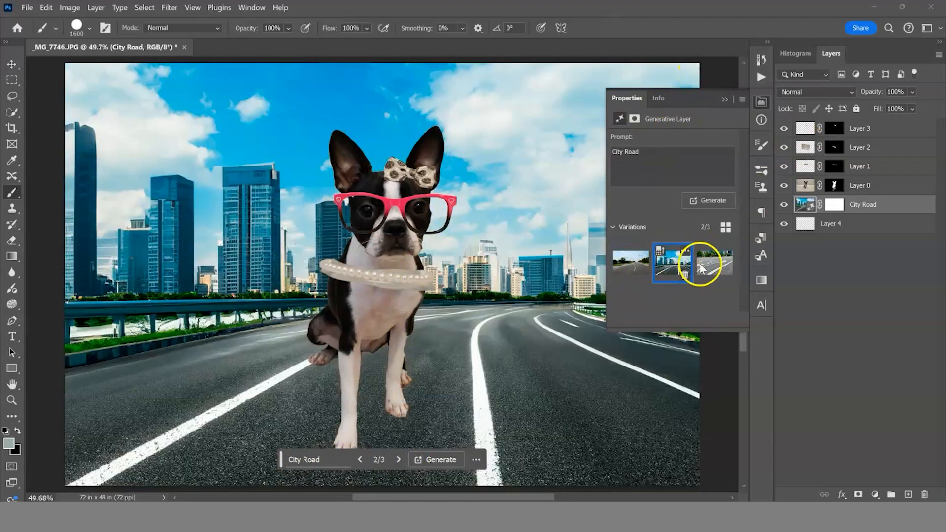
click(397, 459)
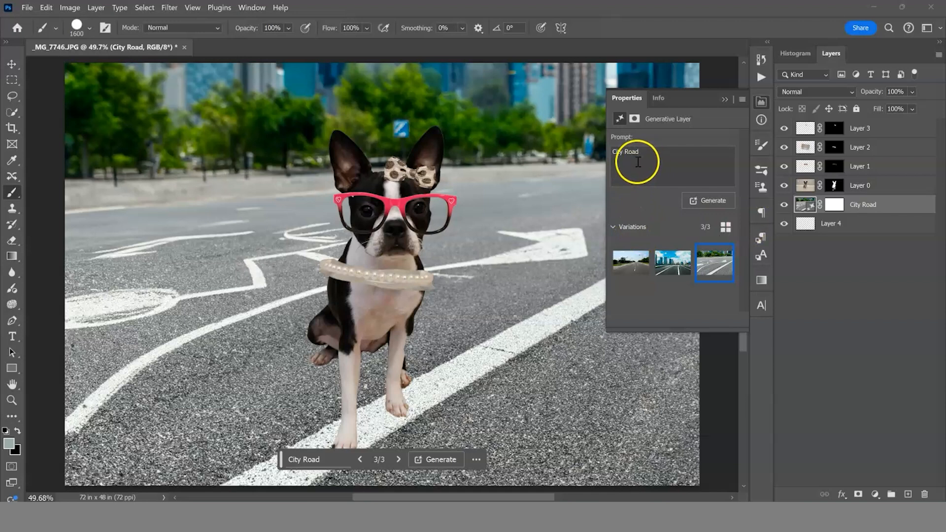
click(326, 466)
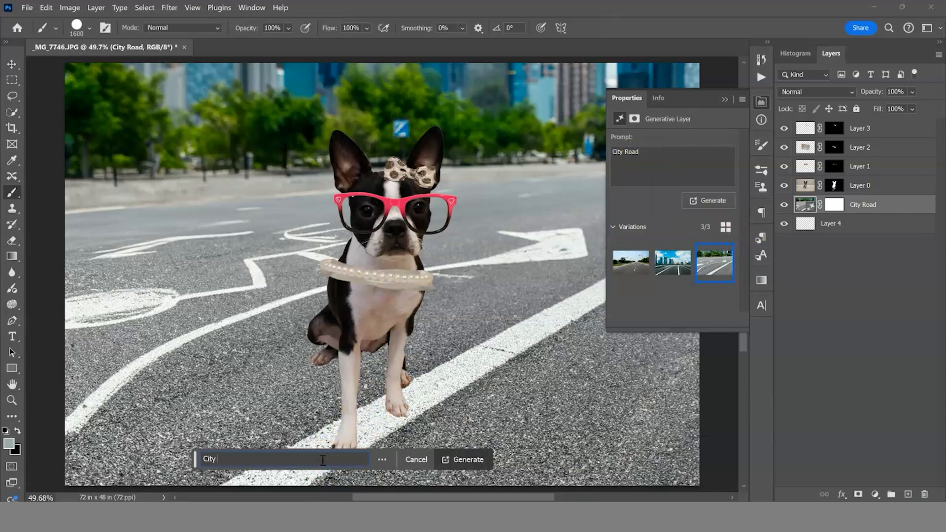
text(street)
key(Return)
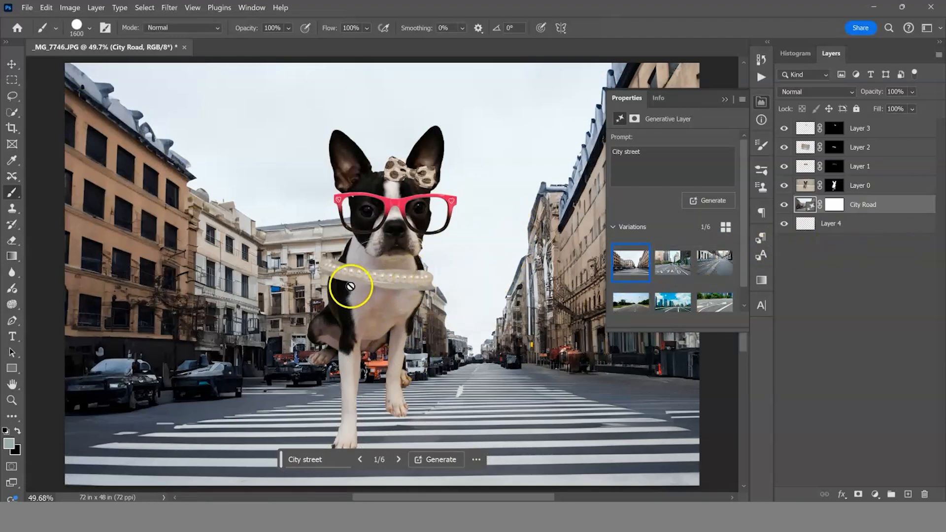
Select the dog and all three accessory layers together and move them about 3.25 in right and 14.17 in down.
click(843, 229)
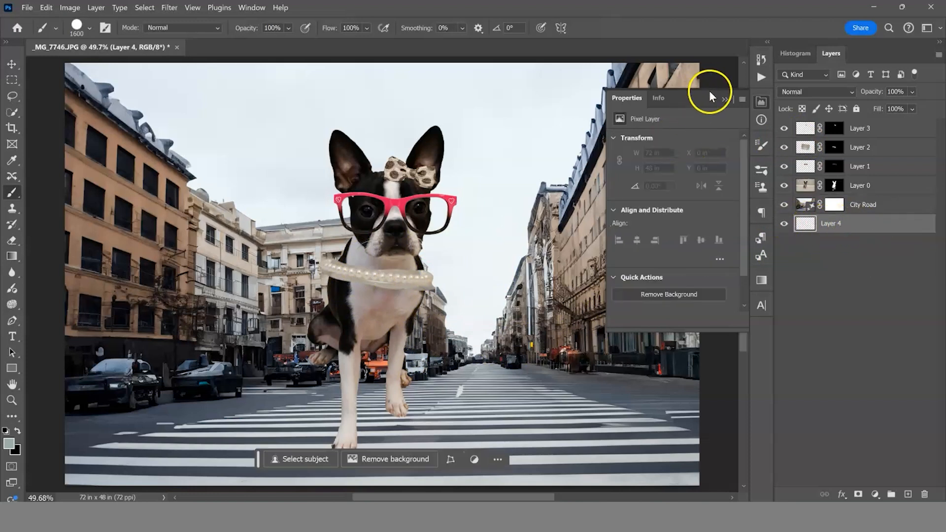
click(723, 98)
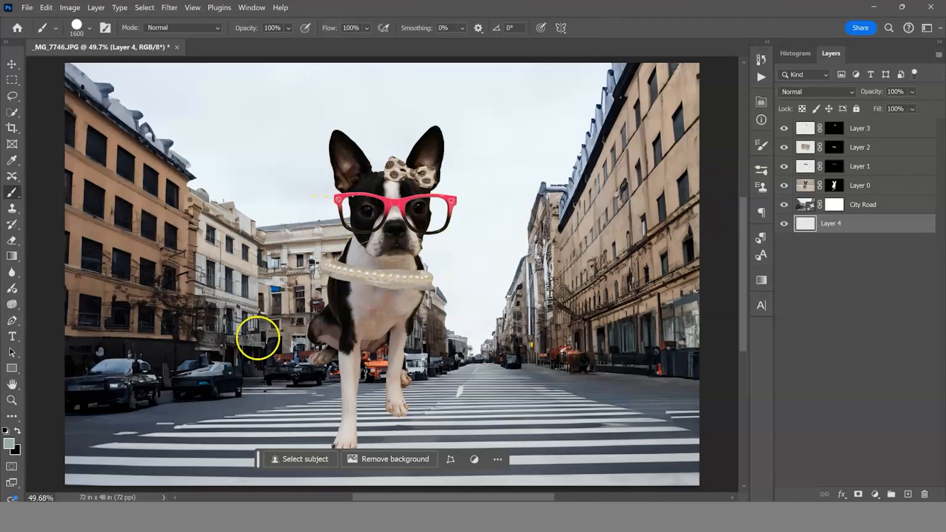
click(871, 190)
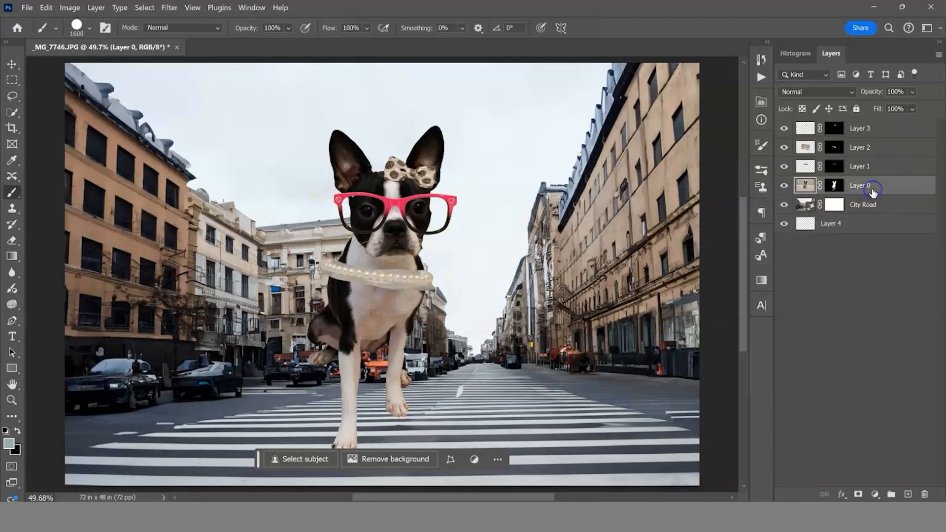
shift+click(886, 129)
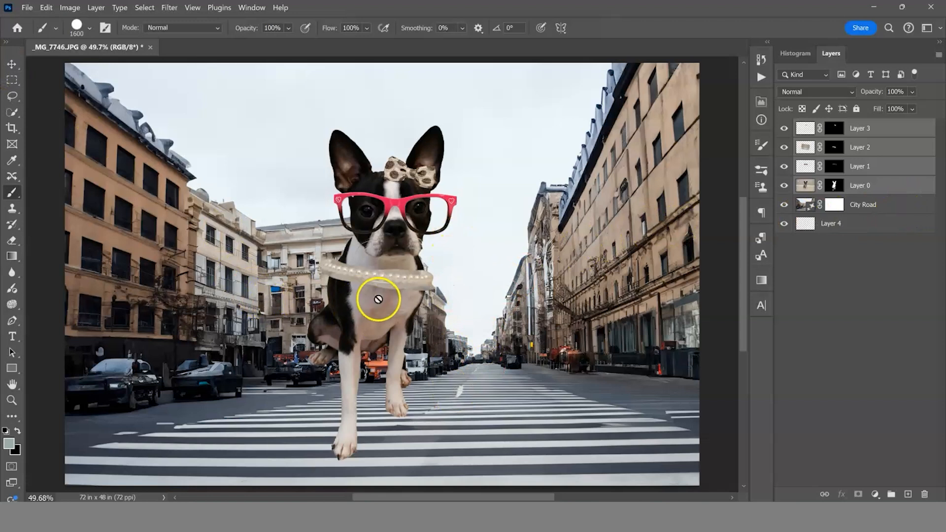
click(11, 64)
drag(380, 301, 407, 420)
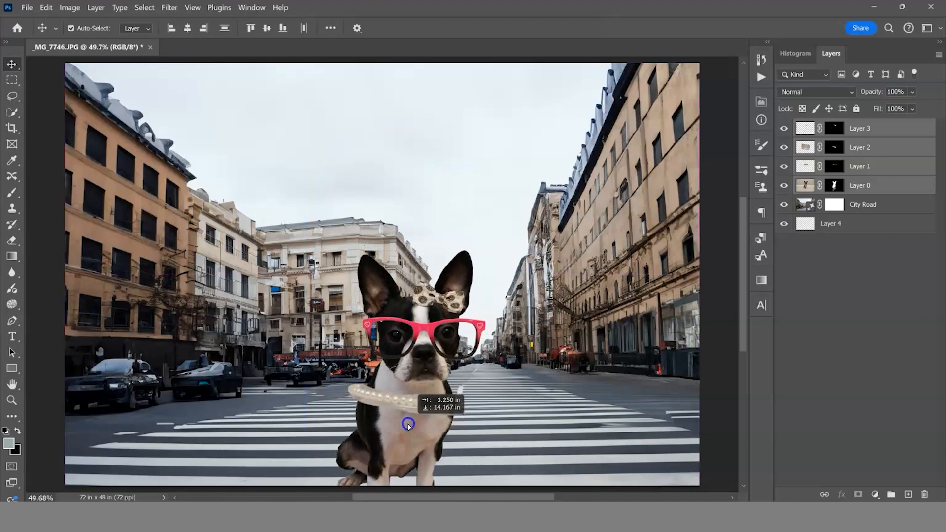
Scale the dog and its accessory layers together to 148% and shift them slightly up and left over the crosswalk.
key(ctrl+t)
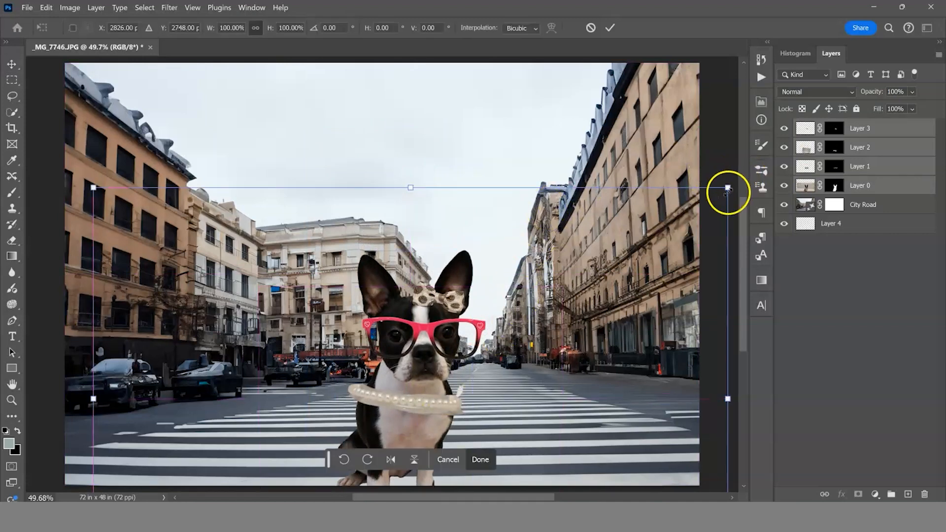
click(227, 28)
key(Up)
key(Up)
key(Up)
key(Up)
key(Up)
key(Up)
key(Up)
key(Up)
key(Up)
key(Up)
key(Up)
key(Up)
key(Up)
key(Up)
key(Up)
key(Up)
key(Up)
key(Up)
key(Up)
key(Up)
key(Up)
key(Up)
key(Up)
key(Up)
key(Up)
key(Up)
key(Up)
key(Up)
key(Up)
key(Up)
key(Up)
key(Up)
key(Up)
key(Up)
key(Up)
key(Up)
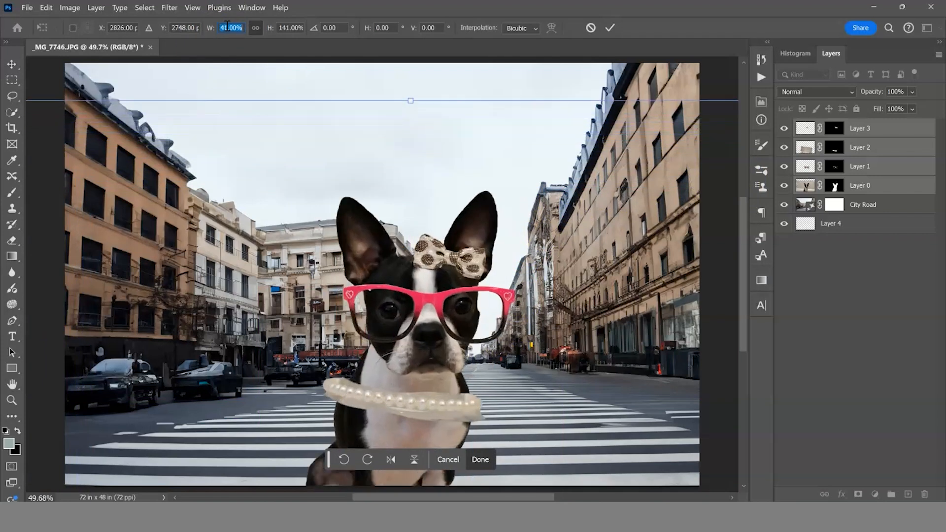
key(Up)
key(Up)
key(Up)
key(Up)
key(Up)
key(Up)
key(Up)
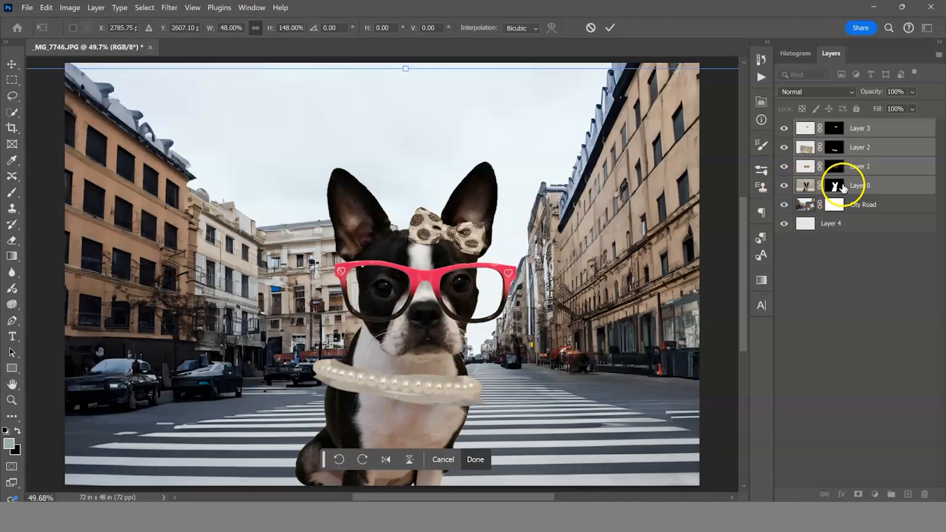
key(Return)
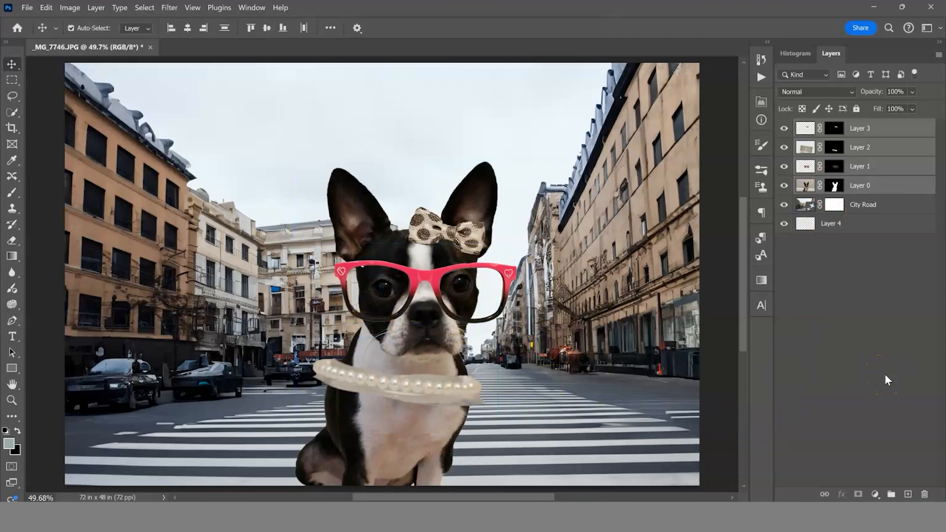
click(566, 148)
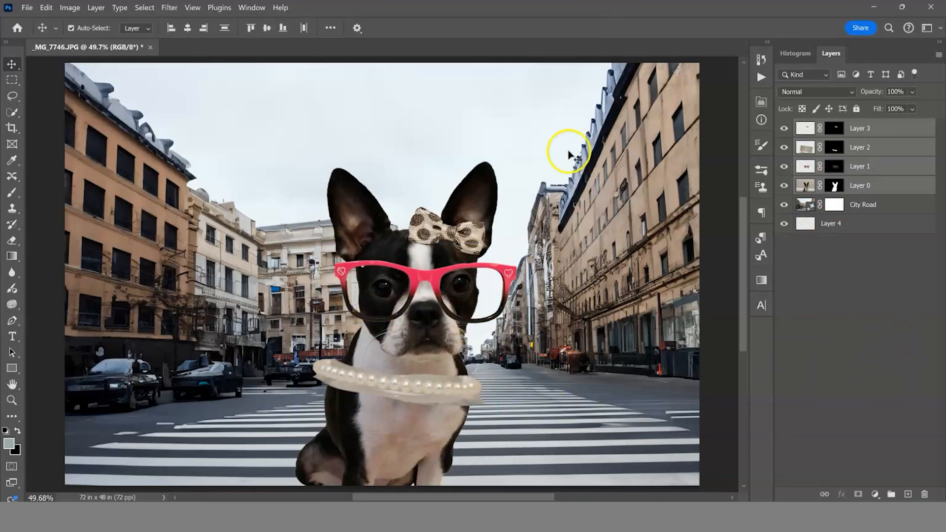